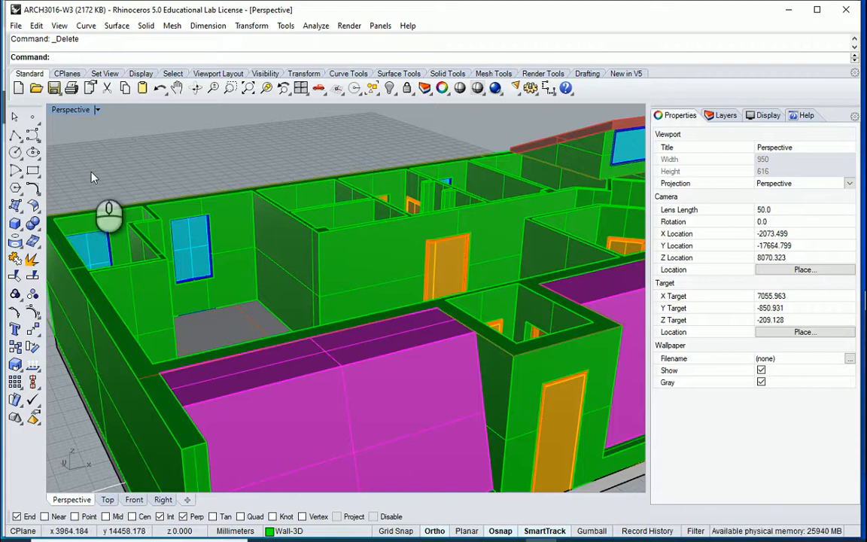
On the Wall-3D layer, start a polyline on the wall top beside the raised roof and run it along the back wall's outer edge to the corner.
{"action": "scroll", "coordinate": [241, 260], "scroll_direction": "down", "scroll_amount": 2}
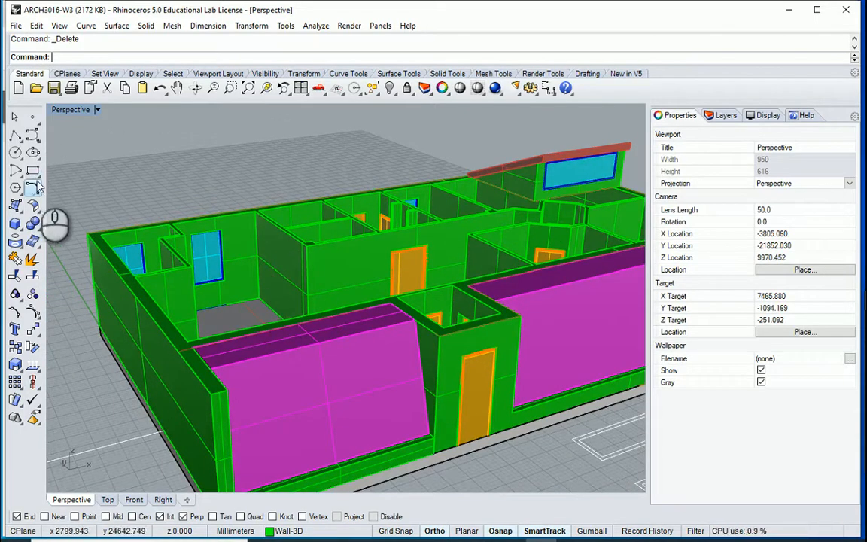
{"action": "left_click", "coordinate": [724, 115]}
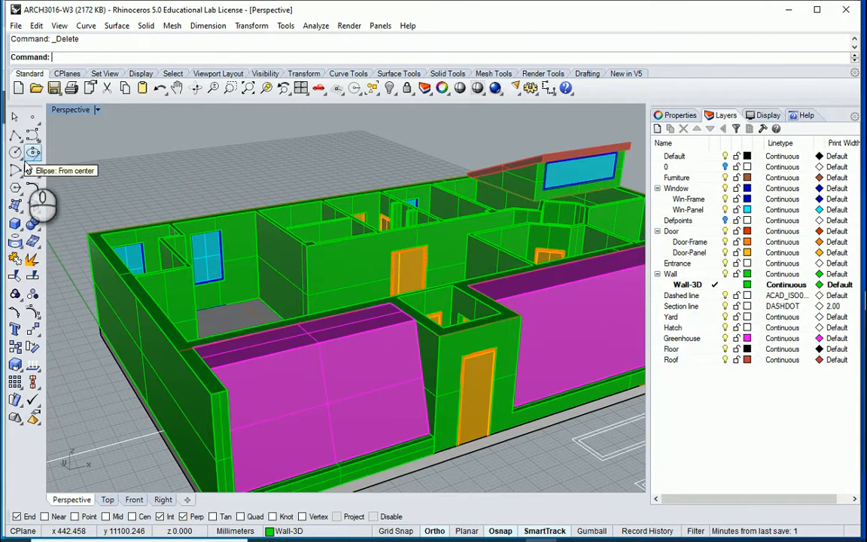
{"action": "type", "text": "pl"}
{"action": "key", "text": "Return"}
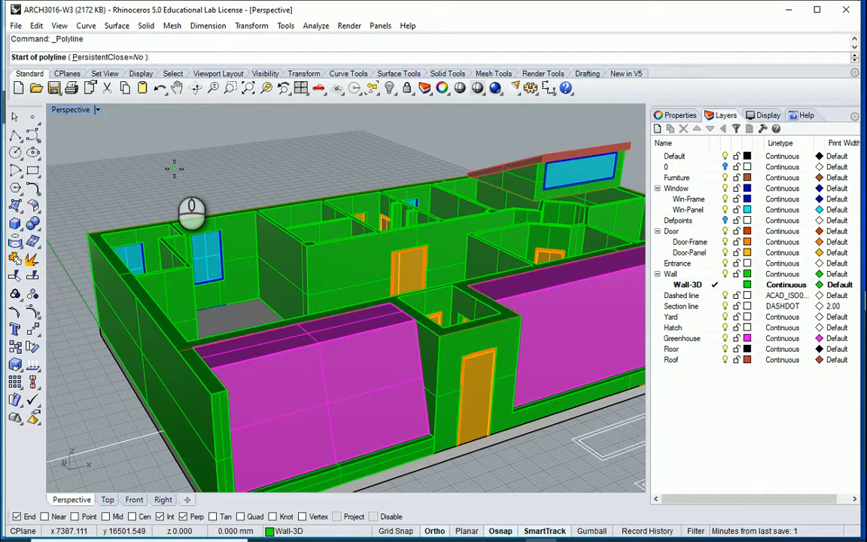
{"action": "scroll", "coordinate": [461, 172], "scroll_direction": "up", "scroll_amount": 10}
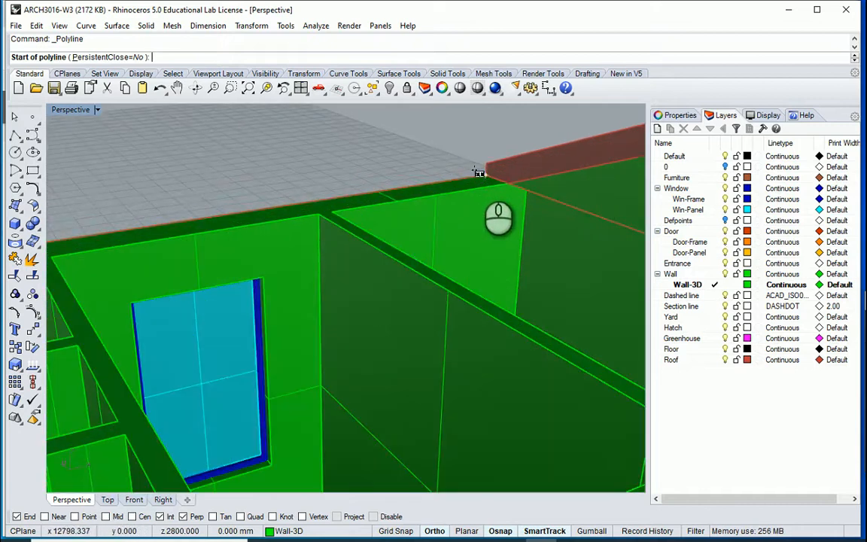
{"action": "left_click", "coordinate": [479, 173]}
{"action": "scroll", "coordinate": [484, 171], "scroll_direction": "down", "scroll_amount": 10}
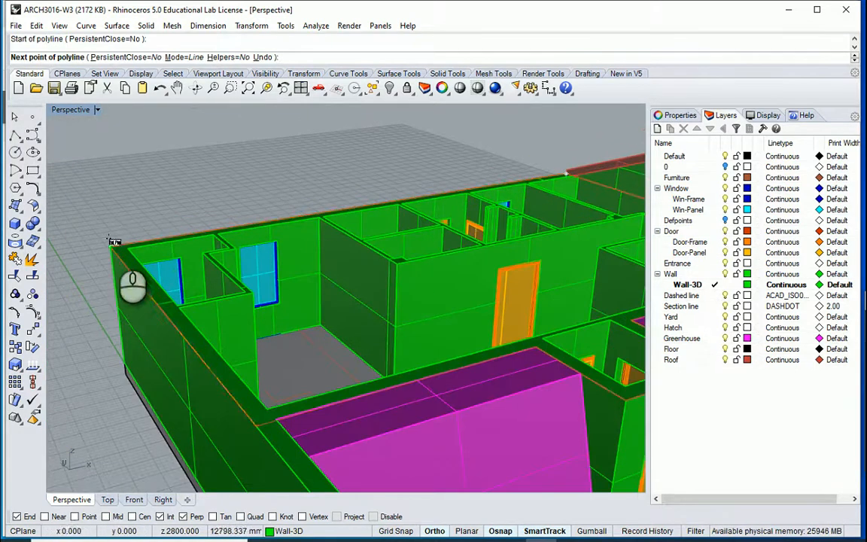
{"action": "left_click", "coordinate": [112, 247]}
Continue the polyline along the side wall's outer edge and the greenhouse wall, then around the entrance block's outer corners.
{"action": "scroll", "coordinate": [150, 301], "scroll_direction": "down", "scroll_amount": 5}
{"action": "scroll", "coordinate": [181, 316], "scroll_direction": "up", "scroll_amount": 8}
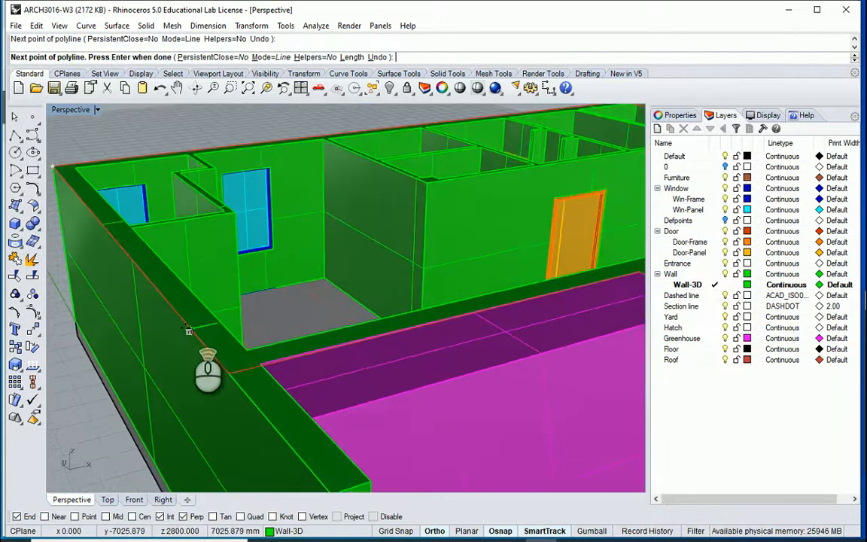
{"action": "left_click", "coordinate": [252, 403]}
{"action": "scroll", "coordinate": [238, 395], "scroll_direction": "down", "scroll_amount": 5}
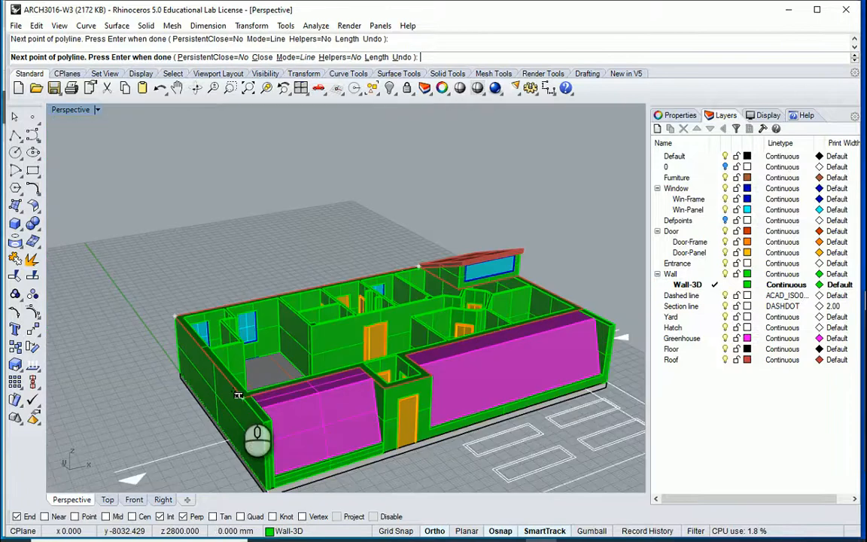
{"action": "scroll", "coordinate": [367, 399], "scroll_direction": "up", "scroll_amount": 6}
{"action": "left_click", "coordinate": [359, 366]}
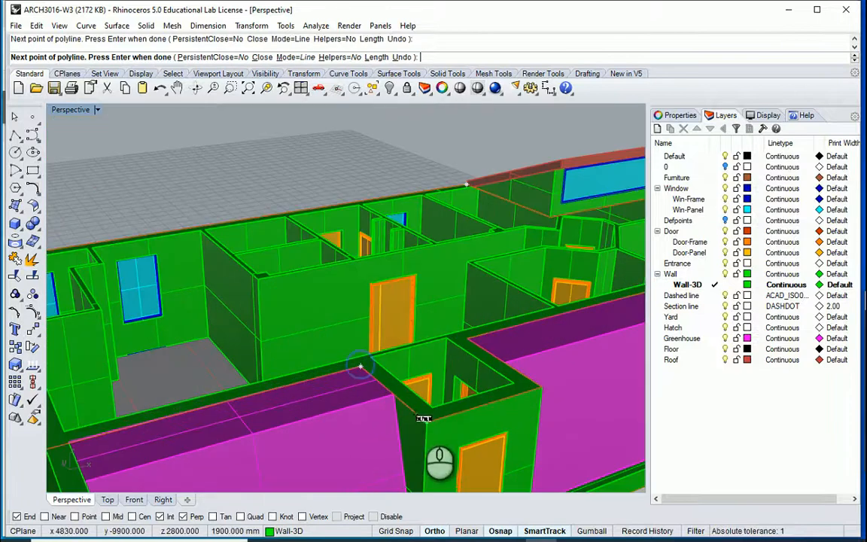
{"action": "key", "text": "ctrl+z"}
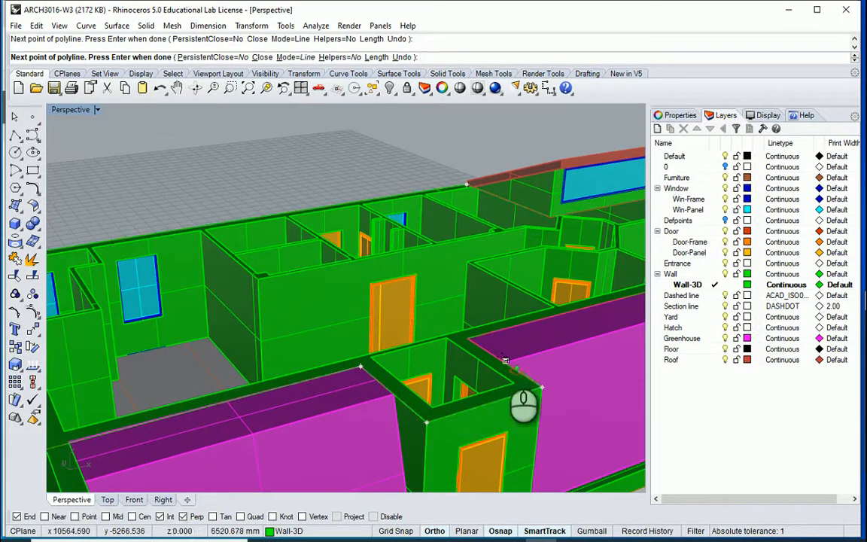
Extend the polyline along the large greenhouse wall to the far end and around the end wall's top beside the raised window wall.
{"action": "scroll", "coordinate": [452, 335], "scroll_direction": "up", "scroll_amount": 3}
{"action": "scroll", "coordinate": [450, 335], "scroll_direction": "down", "scroll_amount": 5}
{"action": "scroll", "coordinate": [580, 331], "scroll_direction": "up", "scroll_amount": 8}
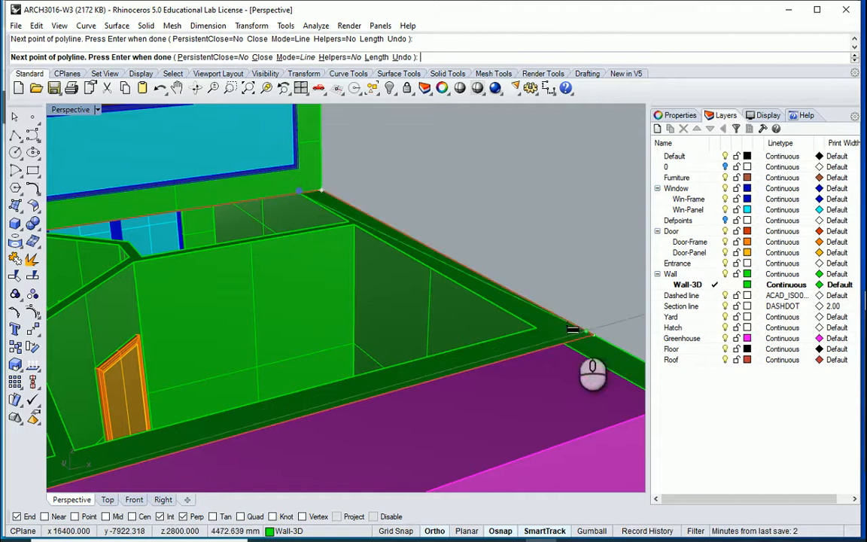
{"action": "scroll", "coordinate": [567, 319], "scroll_direction": "down", "scroll_amount": 5}
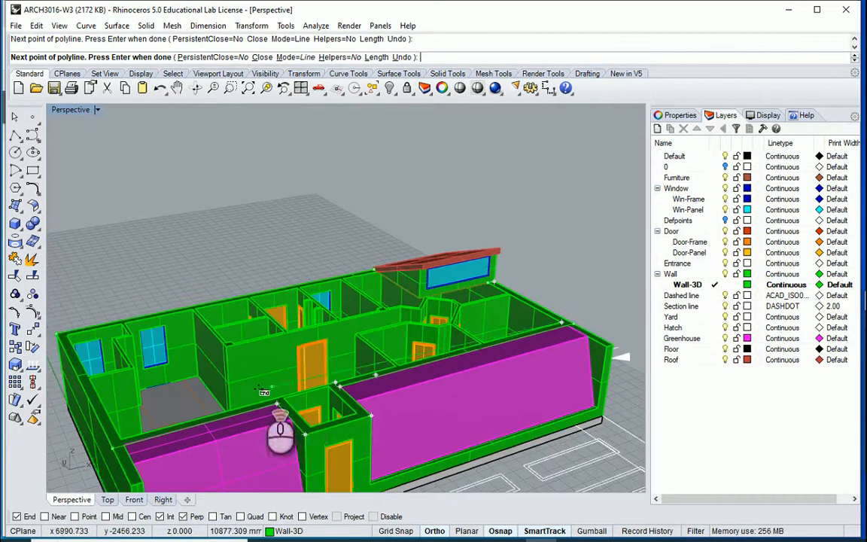
Trace the polyline back along the inner edge of the greenhouse wall and around the inner corners of the entrance block.
{"action": "scroll", "coordinate": [425, 424], "scroll_direction": "up", "scroll_amount": 8}
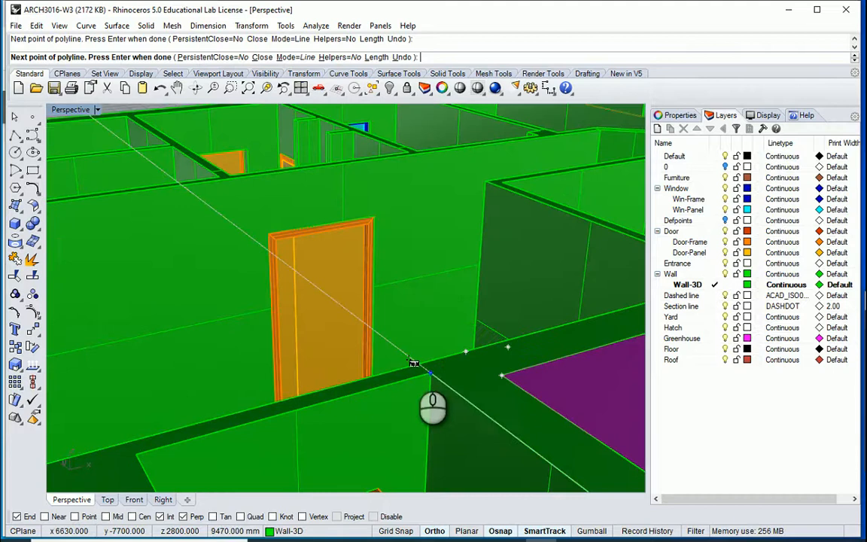
{"action": "scroll", "coordinate": [422, 366], "scroll_direction": "down", "scroll_amount": 4}
{"action": "scroll", "coordinate": [561, 316], "scroll_direction": "up", "scroll_amount": 6}
{"action": "scroll", "coordinate": [561, 316], "scroll_direction": "down", "scroll_amount": 5}
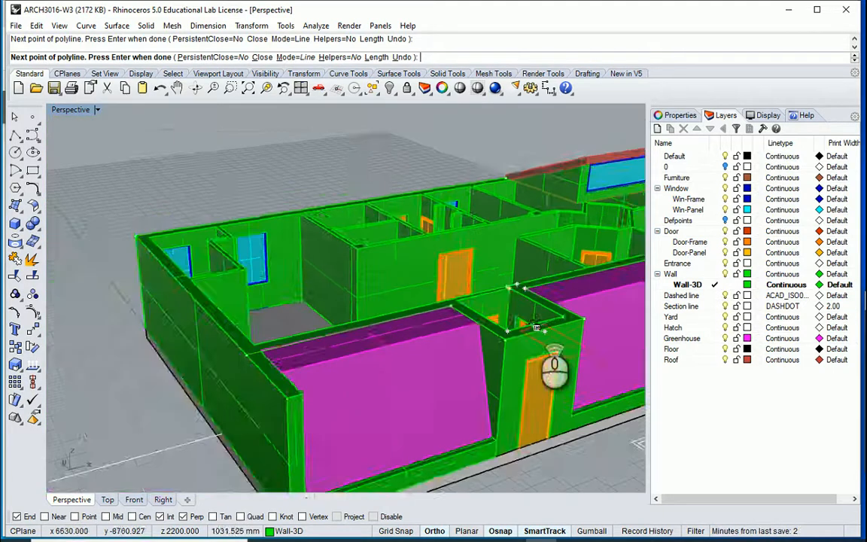
{"action": "scroll", "coordinate": [234, 459], "scroll_direction": "up", "scroll_amount": 4}
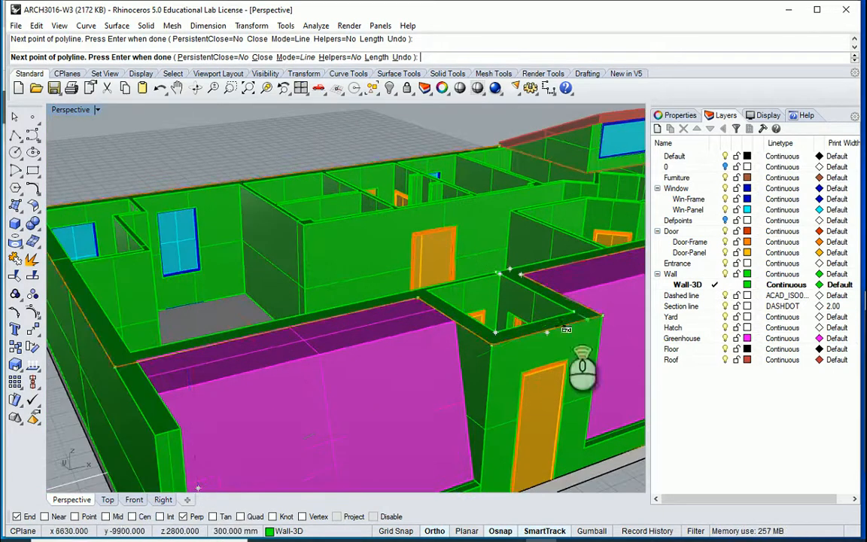
{"action": "scroll", "coordinate": [483, 334], "scroll_direction": "up", "scroll_amount": 2}
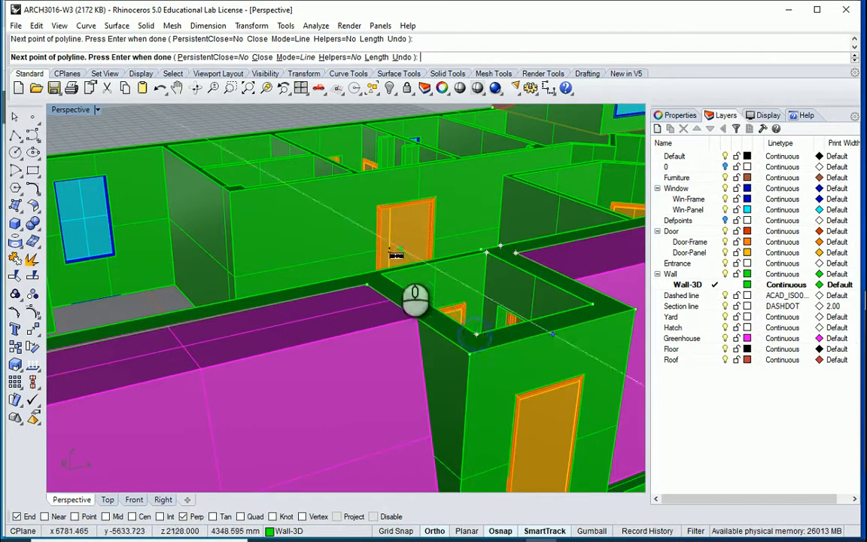
{"action": "scroll", "coordinate": [395, 255], "scroll_direction": "up", "scroll_amount": 3}
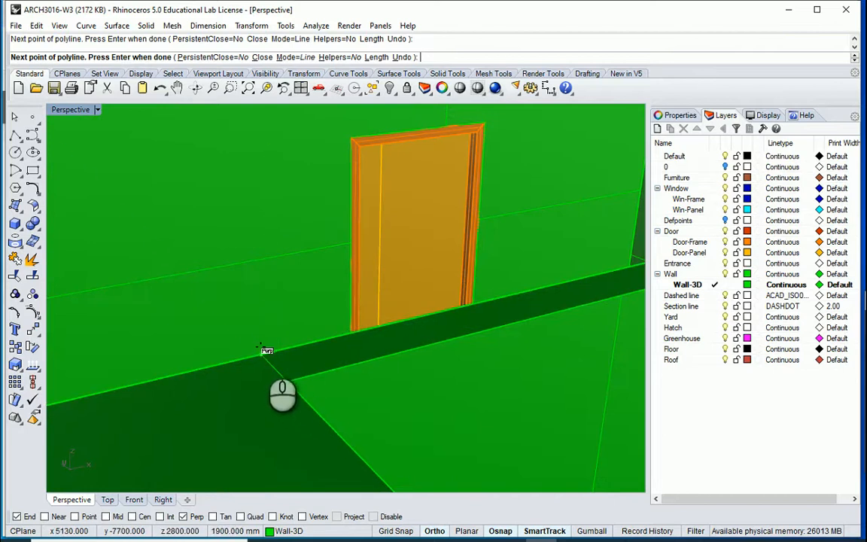
{"action": "scroll", "coordinate": [263, 352], "scroll_direction": "down", "scroll_amount": 5}
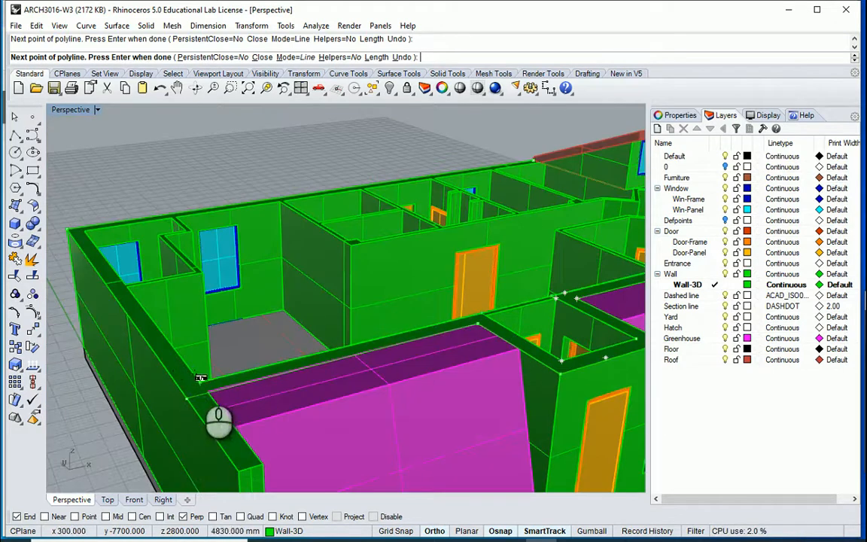
Close the wall outline along the inner edges of the front, side and back walls, ending at its starting point beside the raised roof.
{"action": "left_click", "coordinate": [201, 381]}
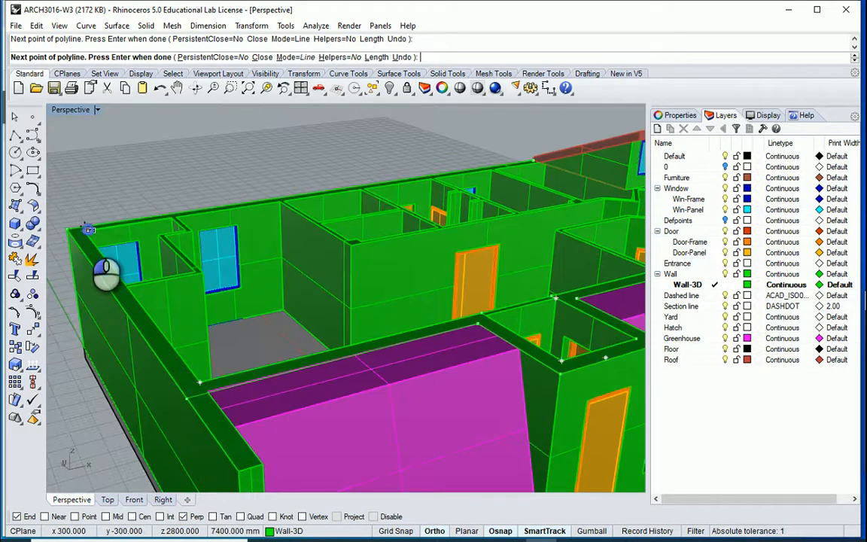
{"action": "scroll", "coordinate": [552, 192], "scroll_direction": "up", "scroll_amount": 6}
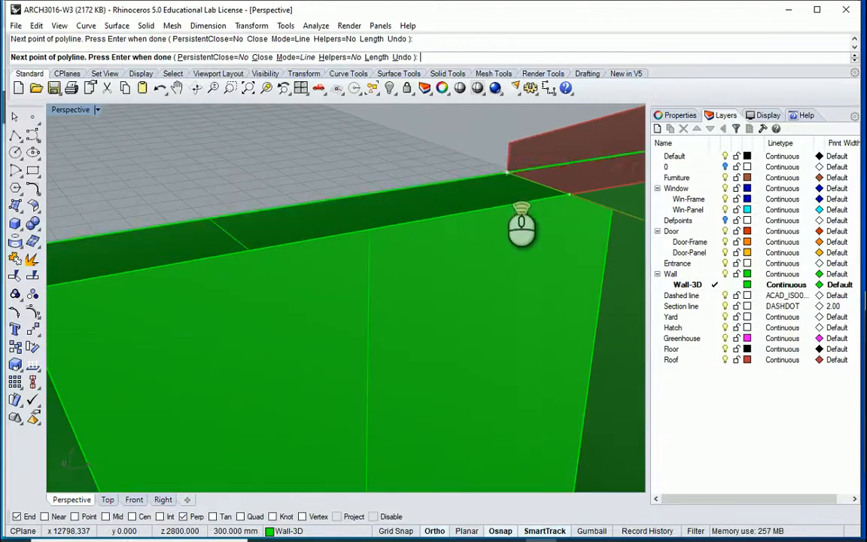
{"action": "scroll", "coordinate": [490, 151], "scroll_direction": "down", "scroll_amount": 2}
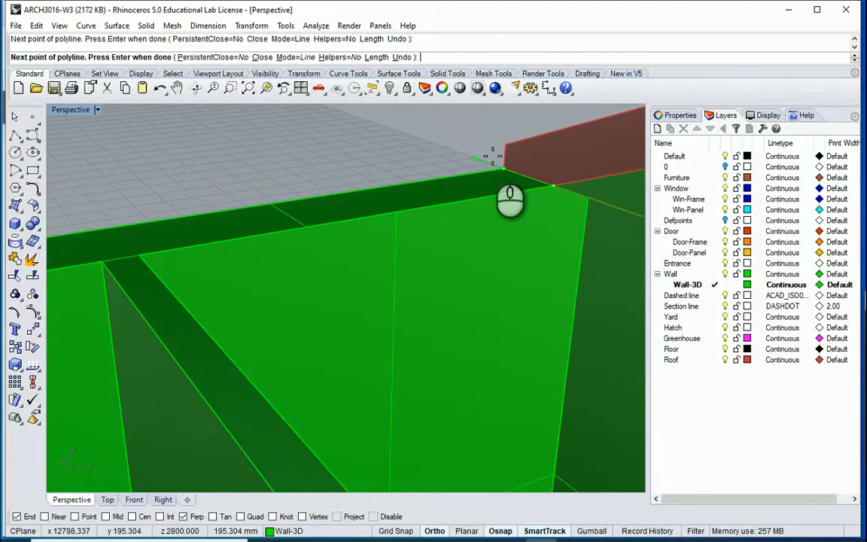
{"action": "right_click", "coordinate": [493, 158]}
Extrude the closed wall-top outline upward 900 mm as a capped solid to form the parapet.
{"action": "left_click", "coordinate": [497, 173]}
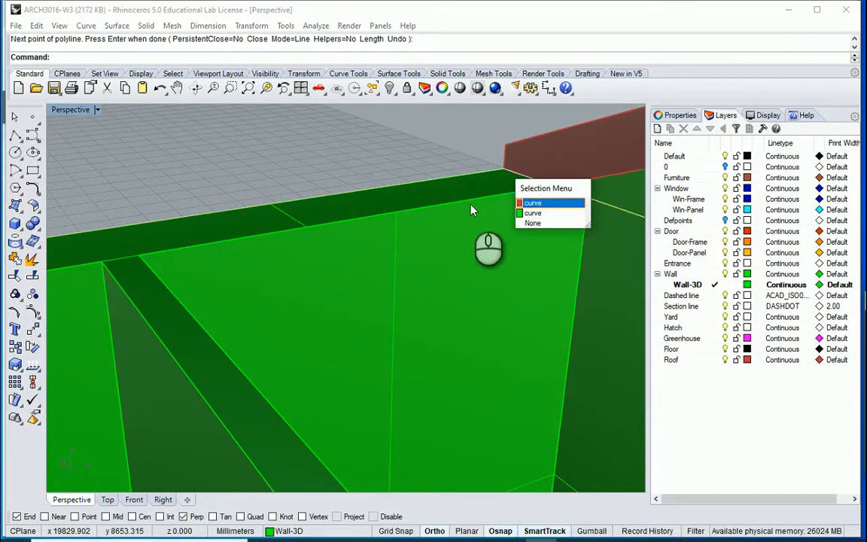
{"action": "left_click", "coordinate": [534, 214]}
{"action": "scroll", "coordinate": [416, 226], "scroll_direction": "down", "scroll_amount": 4}
{"action": "scroll", "coordinate": [420, 222], "scroll_direction": "down", "scroll_amount": 8}
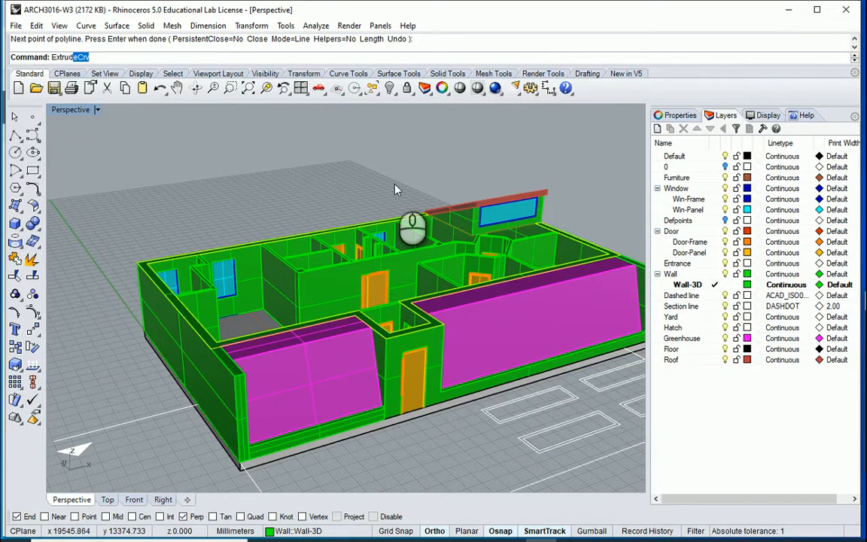
{"action": "key", "text": "Return"}
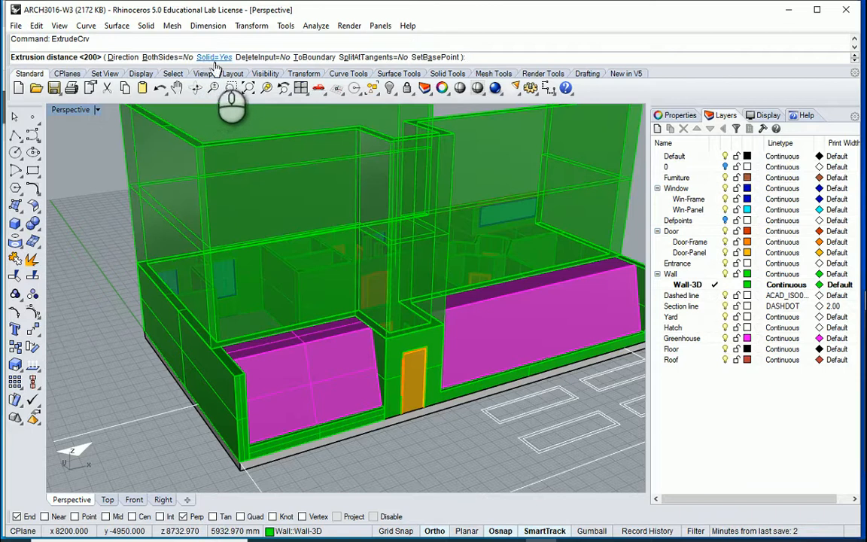
{"action": "scroll", "coordinate": [238, 285], "scroll_direction": "up", "scroll_amount": 5}
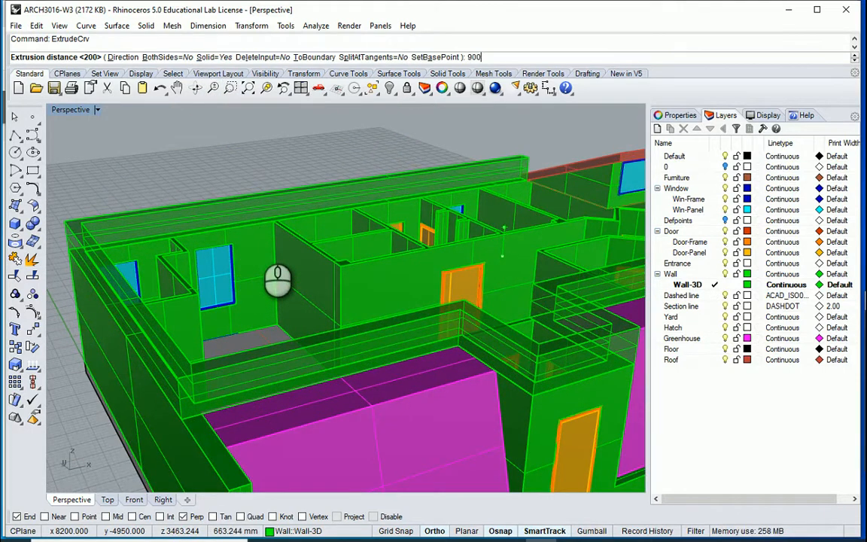
{"action": "type", "text": "900"}
{"action": "key", "text": "Return"}
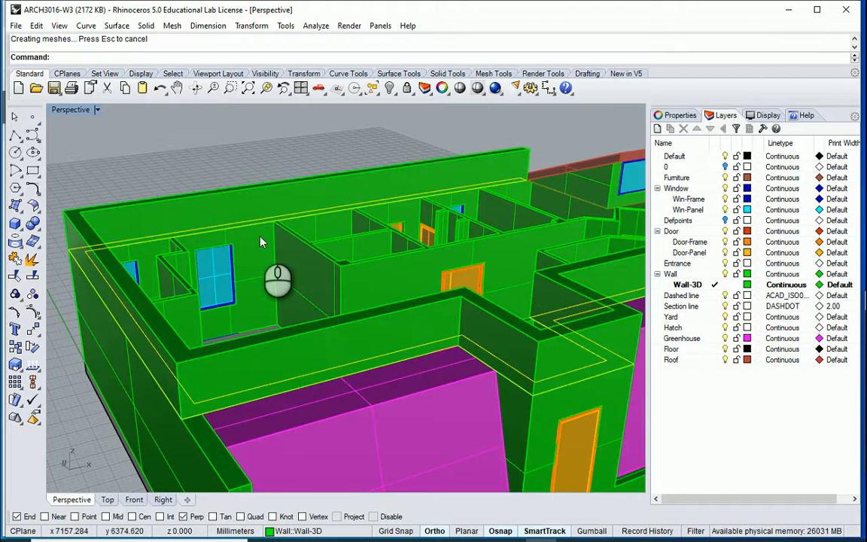
Delete the outline curve left at the base of the extruded parapet.
{"action": "scroll", "coordinate": [282, 217], "scroll_direction": "down", "scroll_amount": 3}
{"action": "left_click", "coordinate": [258, 156]}
{"action": "right_click_drag", "start_coordinate": [262, 226], "coordinate": [436, 217]}
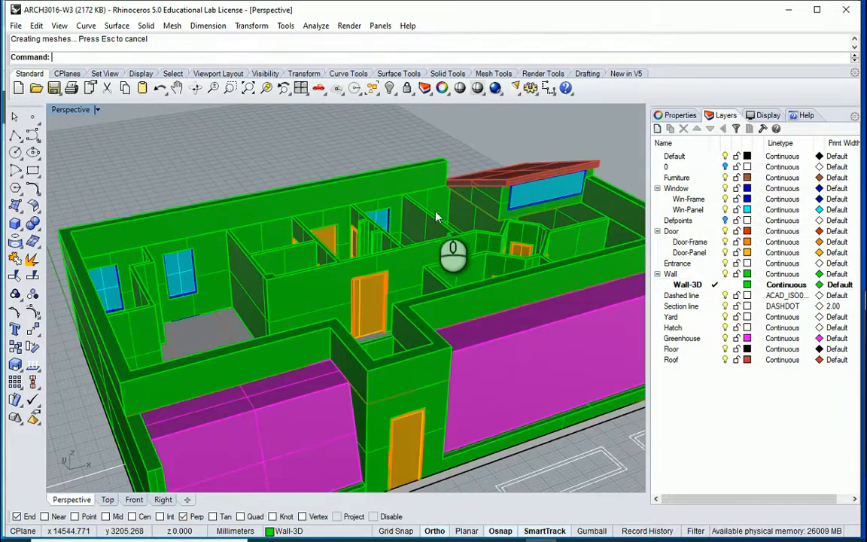
{"action": "left_click", "coordinate": [463, 201]}
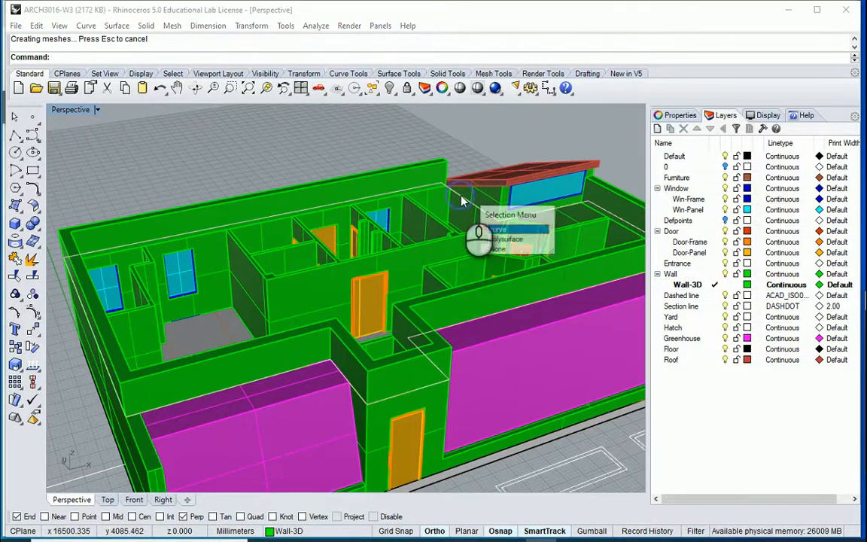
{"action": "left_click", "coordinate": [532, 229]}
{"action": "key", "text": "Delete"}
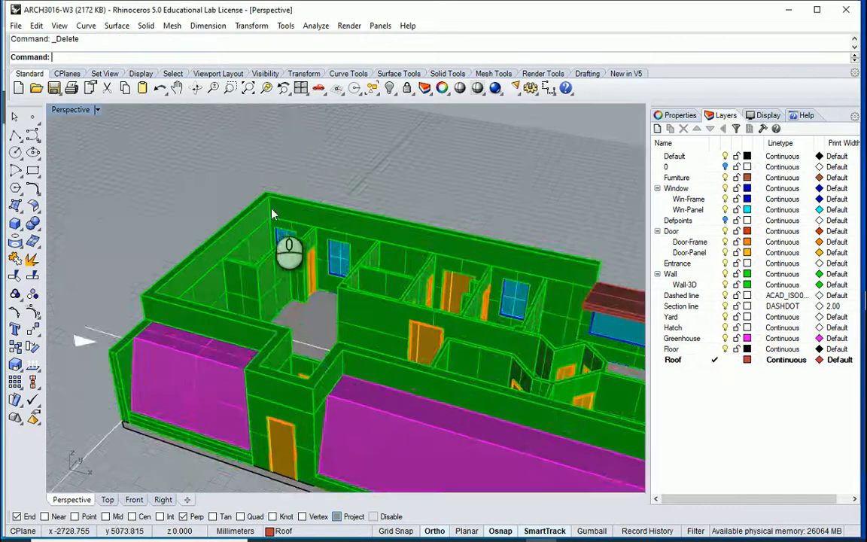
With Roof as the current layer and snap projection turned off, start a polyline at the parapet's inner base corner of the side and back walls.
{"action": "scroll", "coordinate": [195, 203], "scroll_direction": "down", "scroll_amount": 5}
{"action": "scroll", "coordinate": [226, 199], "scroll_direction": "up", "scroll_amount": 3}
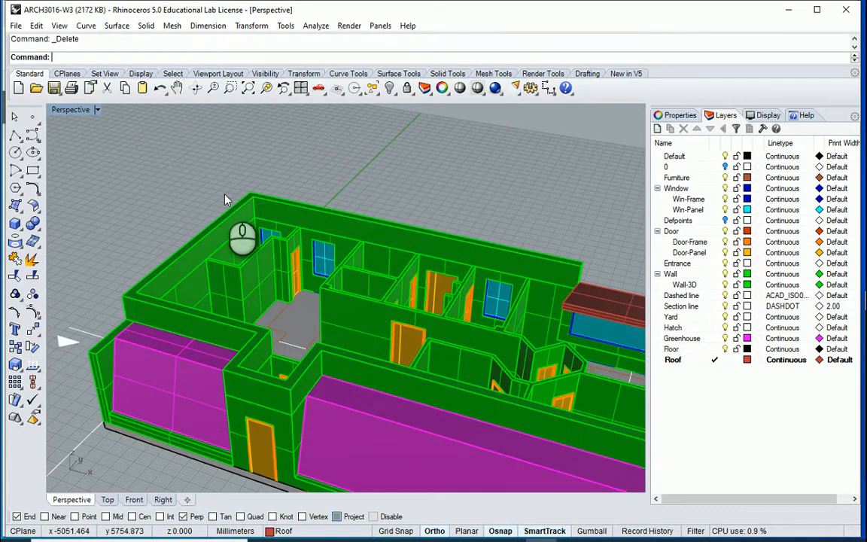
{"action": "type", "text": "pl"}
{"action": "key", "text": "Return"}
{"action": "scroll", "coordinate": [226, 200], "scroll_direction": "up", "scroll_amount": 5}
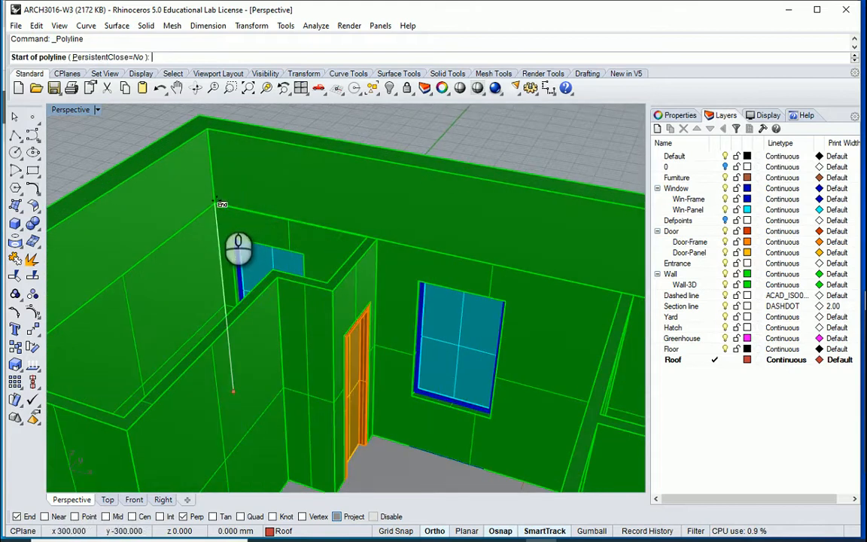
{"action": "left_click", "coordinate": [336, 516]}
{"action": "left_click", "coordinate": [340, 247]}
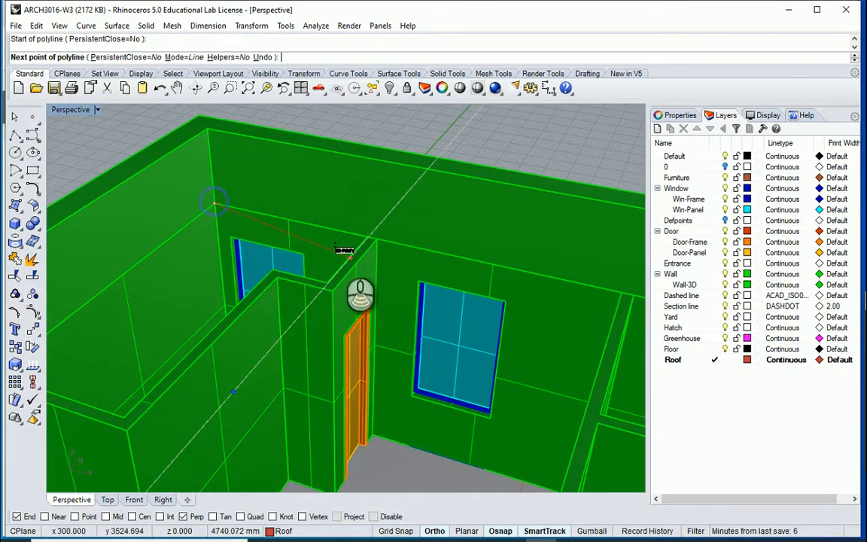
Continue the roof polyline along the parapet's inner base through the side-front corner and into the back corners of the entrance recess.
{"action": "scroll", "coordinate": [339, 247], "scroll_direction": "down", "scroll_amount": 5}
{"action": "scroll", "coordinate": [235, 238], "scroll_direction": "up", "scroll_amount": 6}
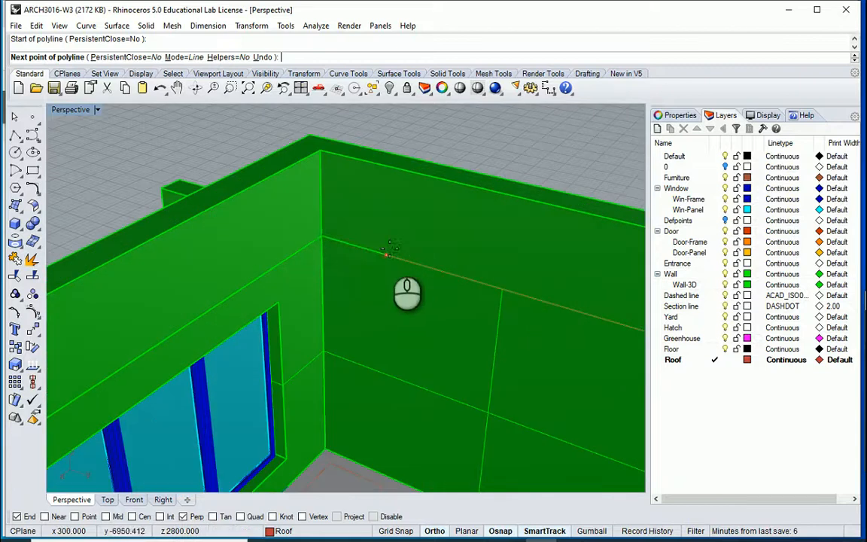
{"action": "left_click", "coordinate": [321, 236]}
{"action": "scroll", "coordinate": [393, 242], "scroll_direction": "down", "scroll_amount": 4}
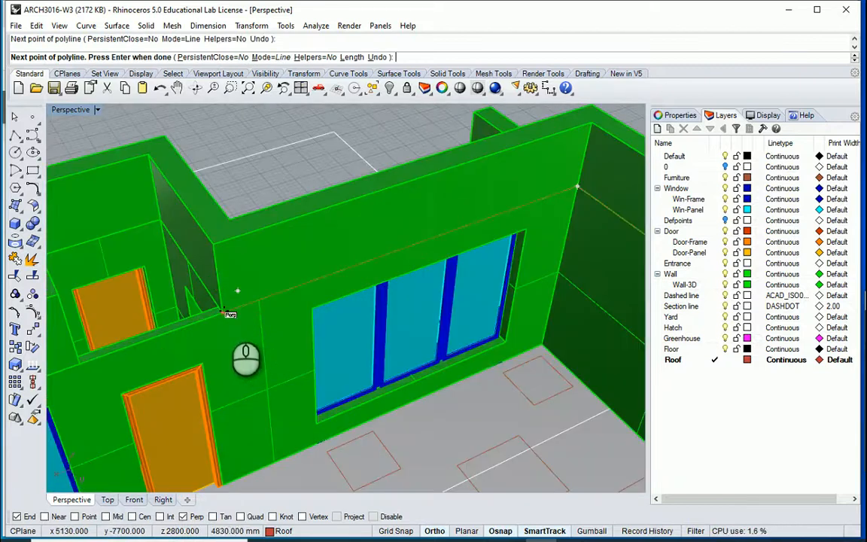
{"action": "left_click", "coordinate": [227, 314]}
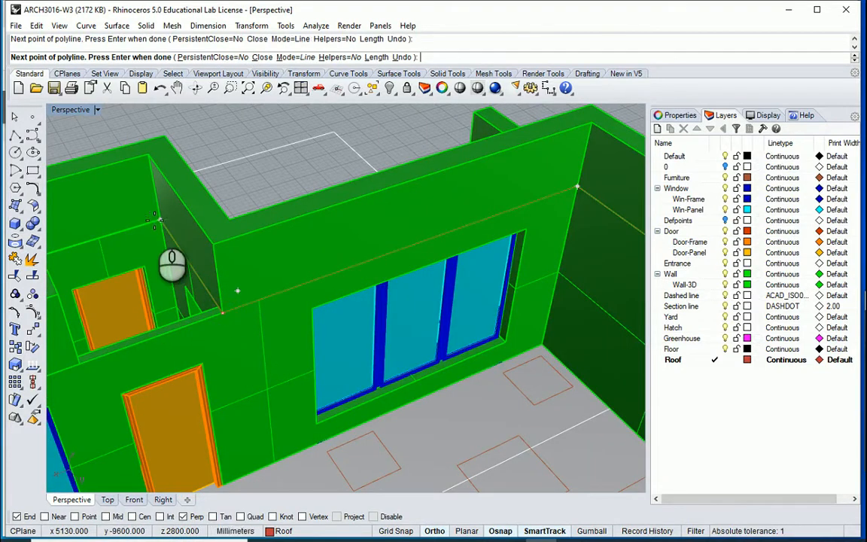
{"action": "scroll", "coordinate": [226, 286], "scroll_direction": "down", "scroll_amount": 6}
{"action": "right_click_drag", "start_coordinate": [267, 309], "coordinate": [128, 301]}
{"action": "scroll", "coordinate": [233, 235], "scroll_direction": "up", "scroll_amount": 5}
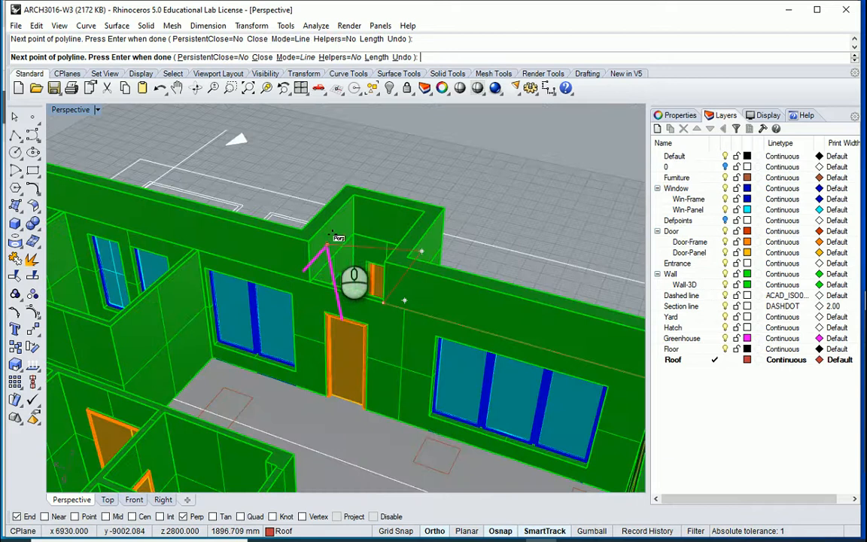
{"action": "left_click", "coordinate": [354, 234]}
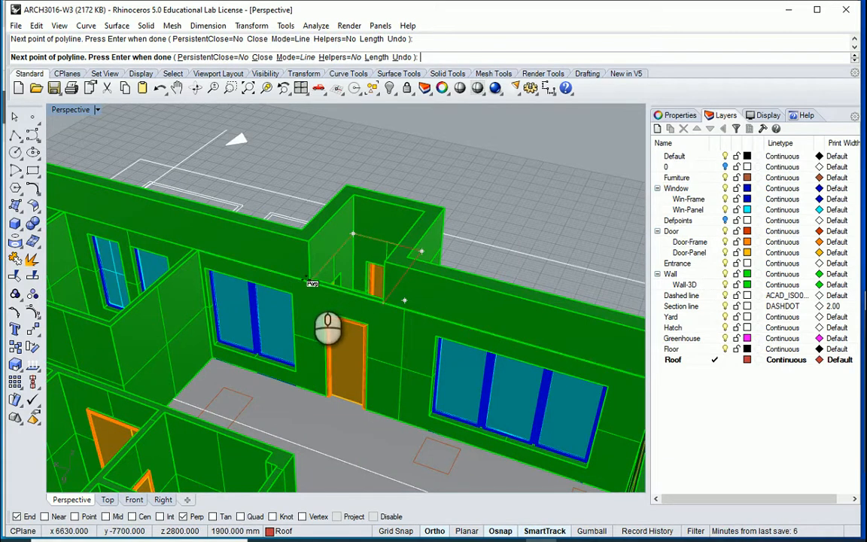
Extend the roof outline from the recess to the far front corner and around the base of the raised roof's window wall.
{"action": "scroll", "coordinate": [339, 301], "scroll_direction": "down", "scroll_amount": 5}
{"action": "right_click_drag", "start_coordinate": [368, 323], "coordinate": [262, 318]}
{"action": "scroll", "coordinate": [331, 214], "scroll_direction": "up", "scroll_amount": 6}
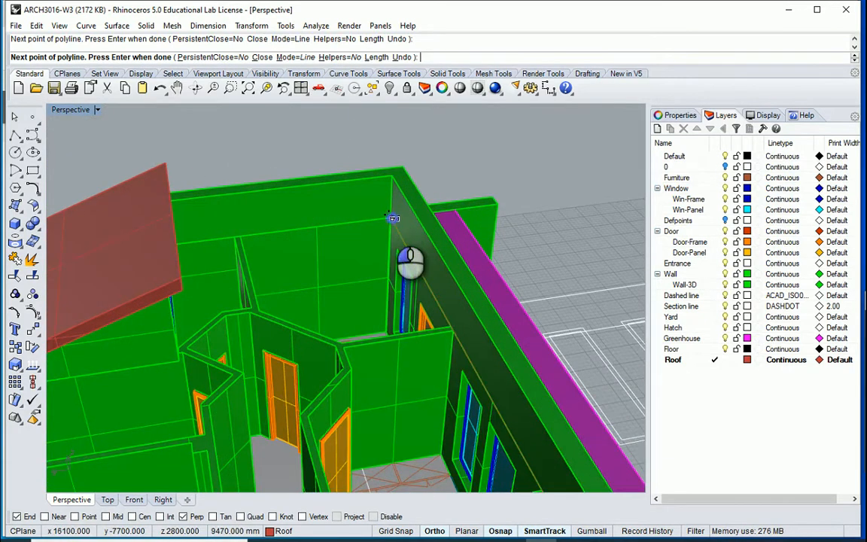
{"action": "left_click", "coordinate": [391, 217]}
{"action": "right_click_drag", "start_coordinate": [369, 178], "coordinate": [247, 275]}
{"action": "scroll", "coordinate": [250, 277], "scroll_direction": "down", "scroll_amount": 5}
{"action": "scroll", "coordinate": [458, 297], "scroll_direction": "up", "scroll_amount": 3}
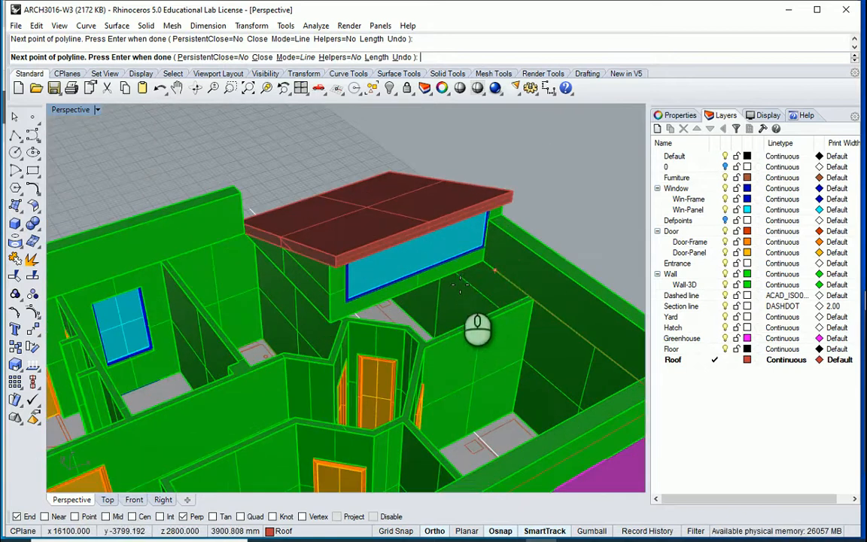
{"action": "left_click", "coordinate": [484, 262]}
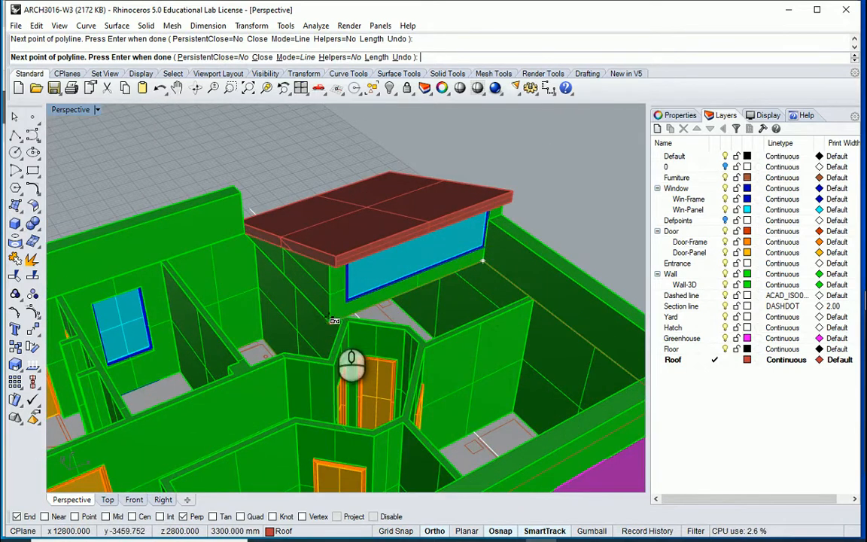
{"action": "left_click", "coordinate": [326, 323]}
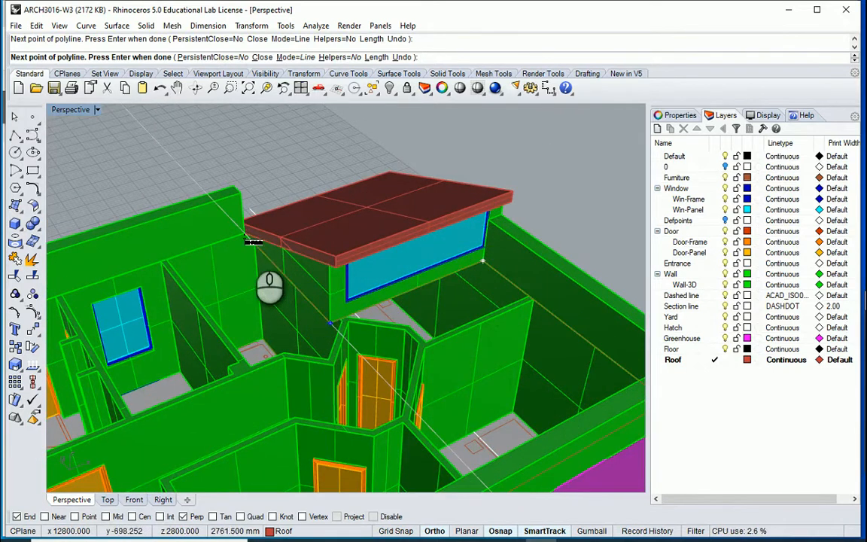
Run the roof outline along the inner edge of the back wall and close it at its starting corner.
{"action": "scroll", "coordinate": [330, 244], "scroll_direction": "down", "scroll_amount": 8}
{"action": "right_click_drag", "start_coordinate": [316, 249], "coordinate": [143, 274]}
{"action": "scroll", "coordinate": [272, 173], "scroll_direction": "up", "scroll_amount": 10}
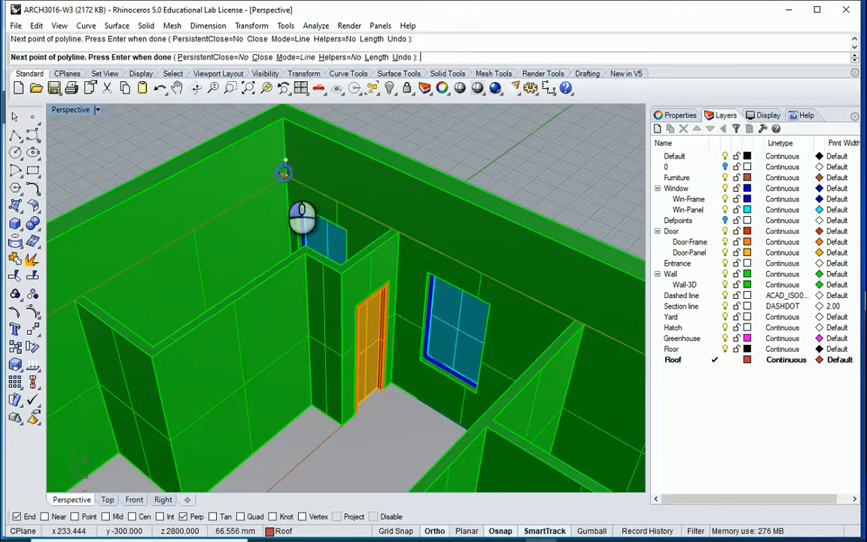
{"action": "scroll", "coordinate": [308, 187], "scroll_direction": "down", "scroll_amount": 1}
{"action": "right_click", "coordinate": [330, 165]}
Extrude the closed roof outline 200 mm upward as a capped solid to form the flat roof slab.
{"action": "left_click", "coordinate": [329, 197]}
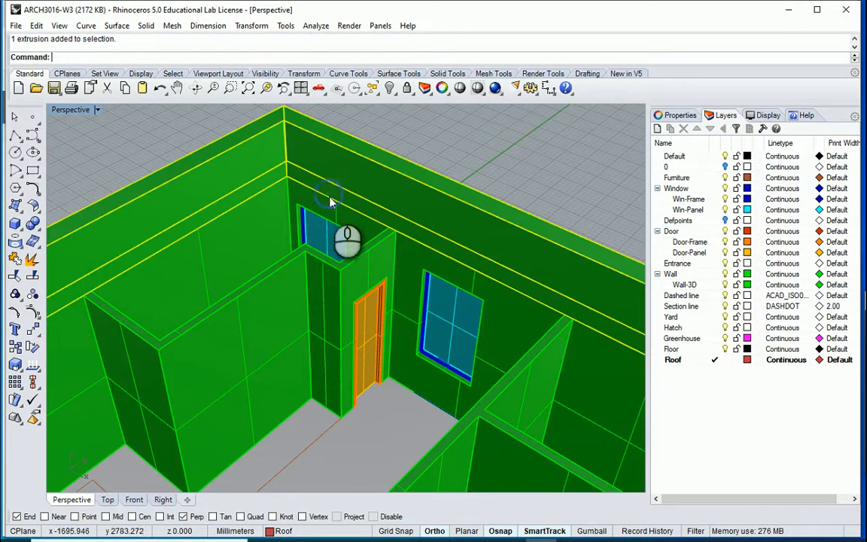
{"action": "left_click", "coordinate": [328, 197]}
{"action": "left_click", "coordinate": [361, 238]}
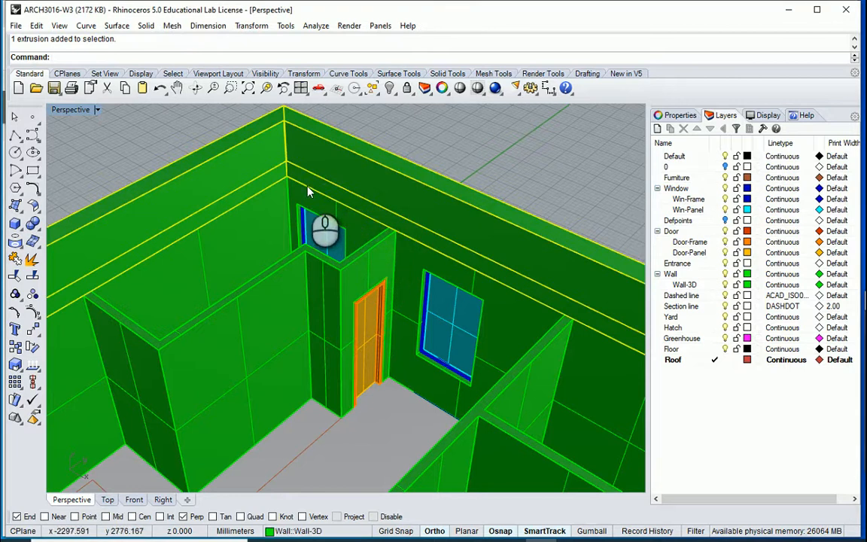
{"action": "left_click", "coordinate": [307, 189]}
{"action": "left_click", "coordinate": [361, 221]}
{"action": "scroll", "coordinate": [292, 217], "scroll_direction": "down", "scroll_amount": 10}
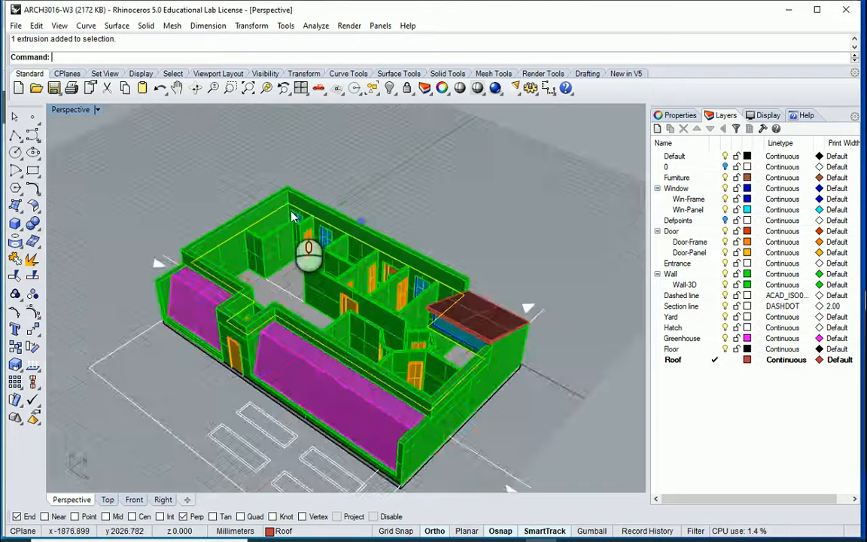
{"action": "scroll", "coordinate": [294, 217], "scroll_direction": "down", "scroll_amount": 5}
{"action": "scroll", "coordinate": [290, 222], "scroll_direction": "up", "scroll_amount": 8}
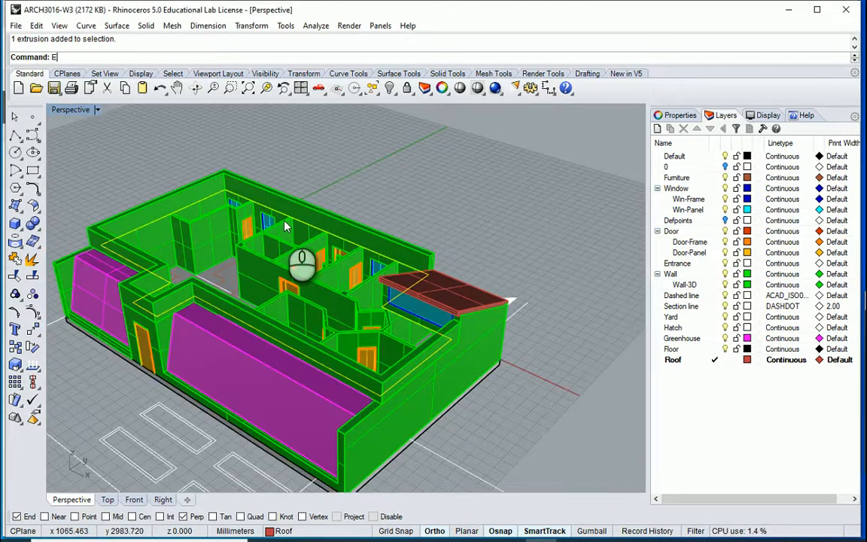
{"action": "key", "text": "Return"}
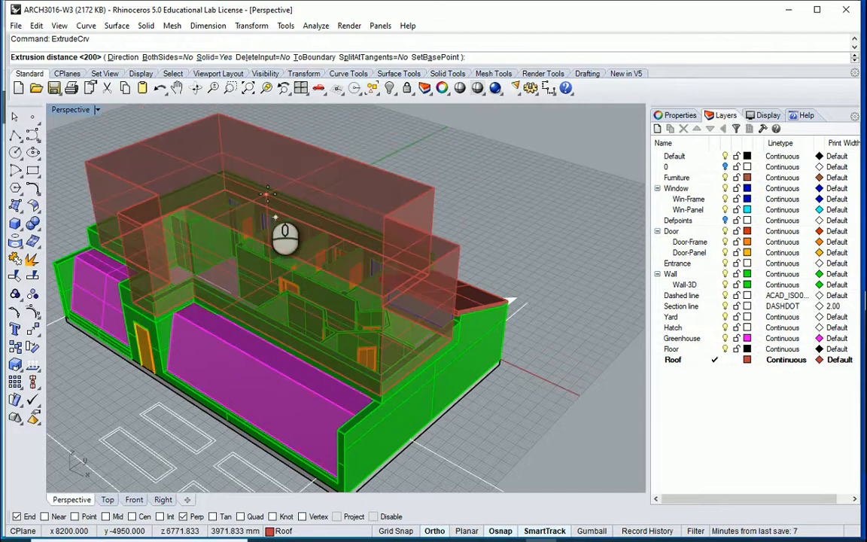
{"action": "type", "text": "2.00"}
{"action": "key", "text": "Return"}
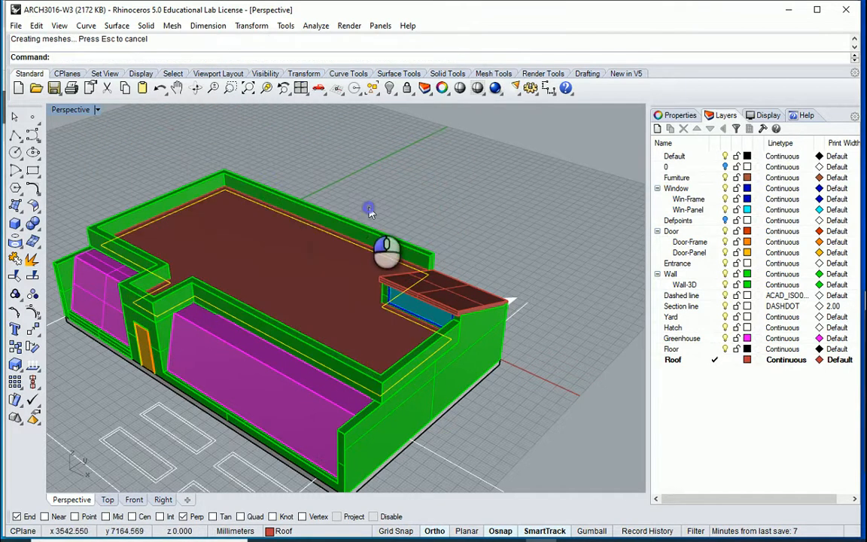
Make Wall the current layer and turn off every other layer except Wall-3D.
{"action": "right_click_drag", "start_coordinate": [368, 263], "coordinate": [610, 306]}
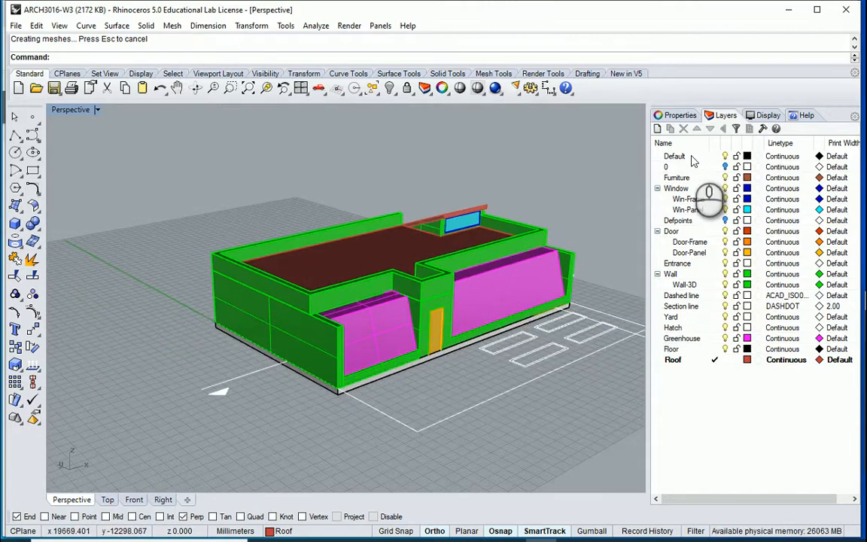
{"action": "left_click", "coordinate": [695, 275]}
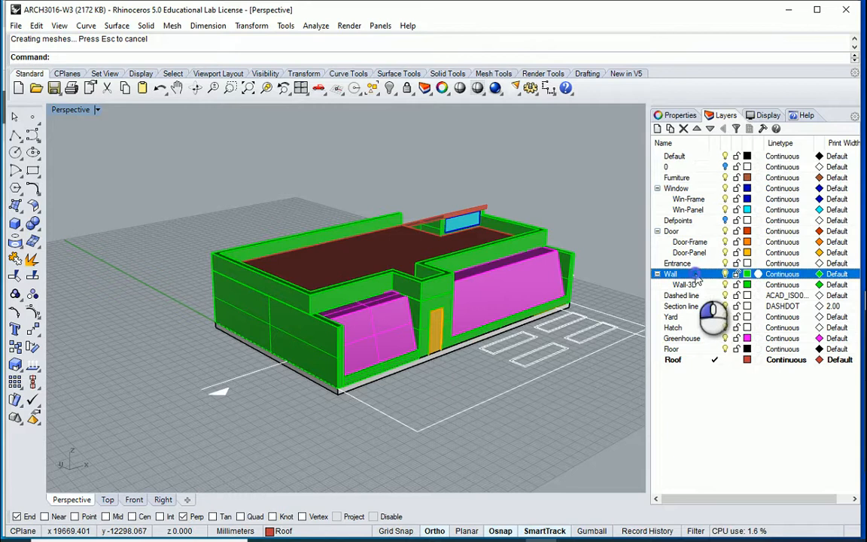
{"action": "left_click", "coordinate": [695, 157]}
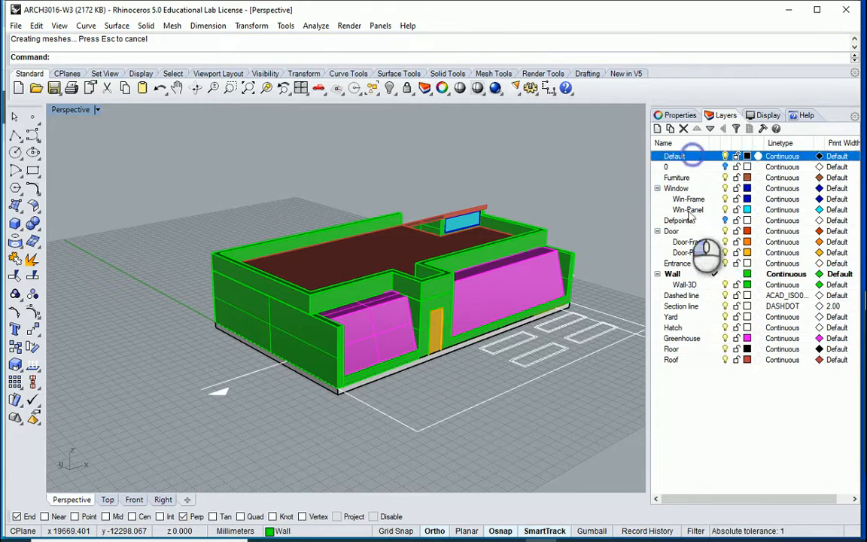
{"action": "left_click", "coordinate": [697, 361], "text": "shift"}
{"action": "left_click", "coordinate": [724, 361]}
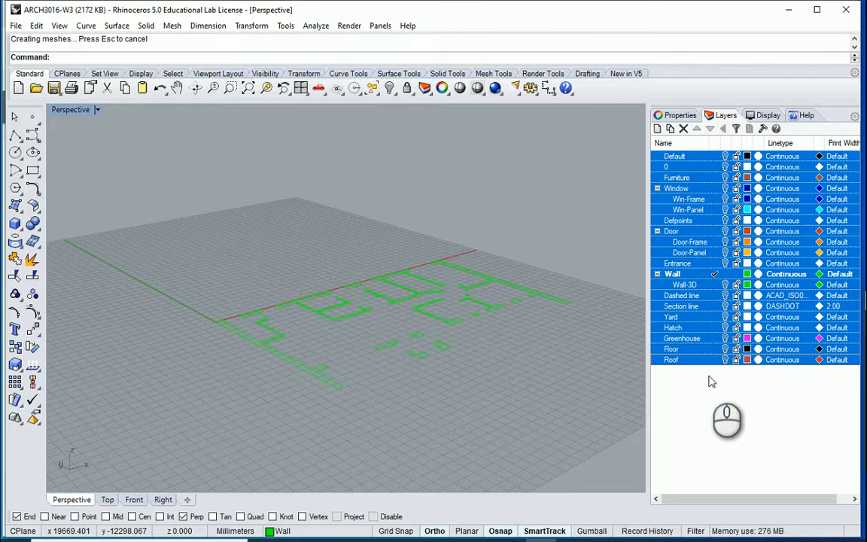
{"action": "left_click", "coordinate": [696, 276]}
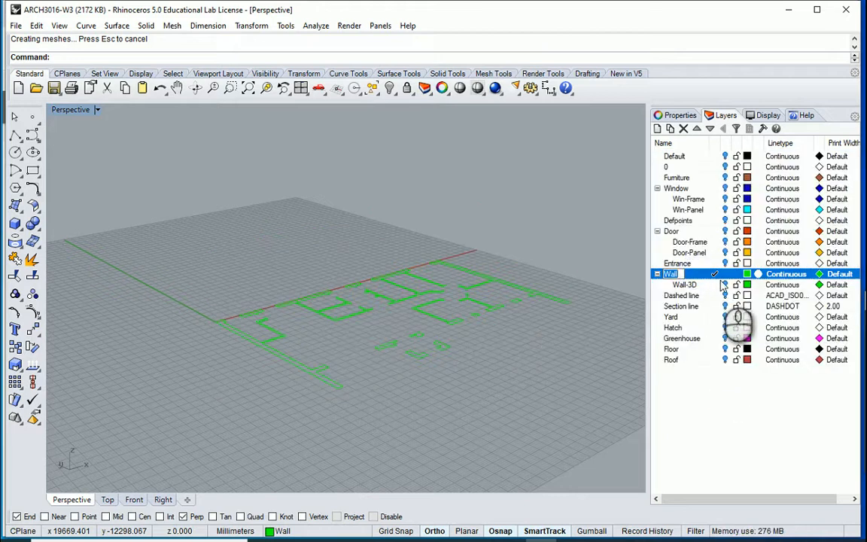
{"action": "left_click", "coordinate": [724, 285]}
Merge the parapet and the house walls into one solid with Boolean Union.
{"action": "left_click", "coordinate": [213, 300]}
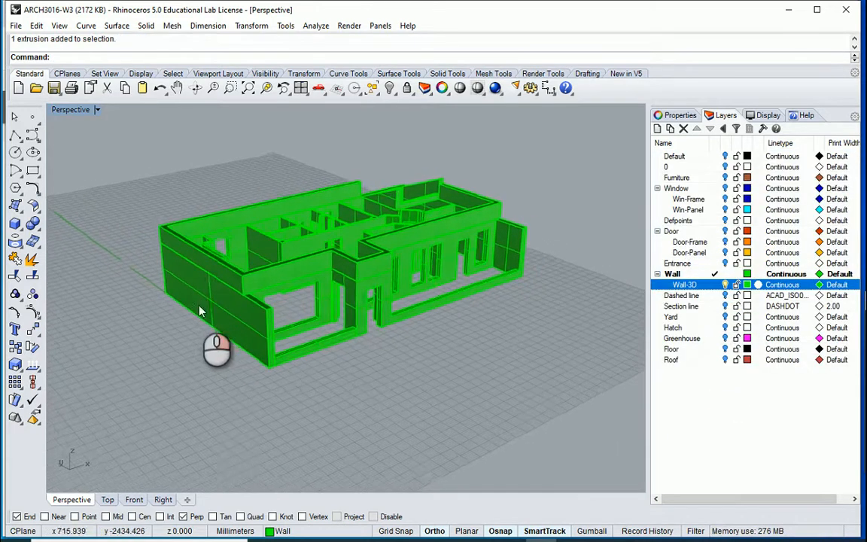
{"action": "right_click_drag", "start_coordinate": [202, 280], "coordinate": [245, 355]}
{"action": "scroll", "coordinate": [247, 356], "scroll_direction": "down", "scroll_amount": 5}
{"action": "right_click_drag", "start_coordinate": [316, 310], "coordinate": [392, 265]}
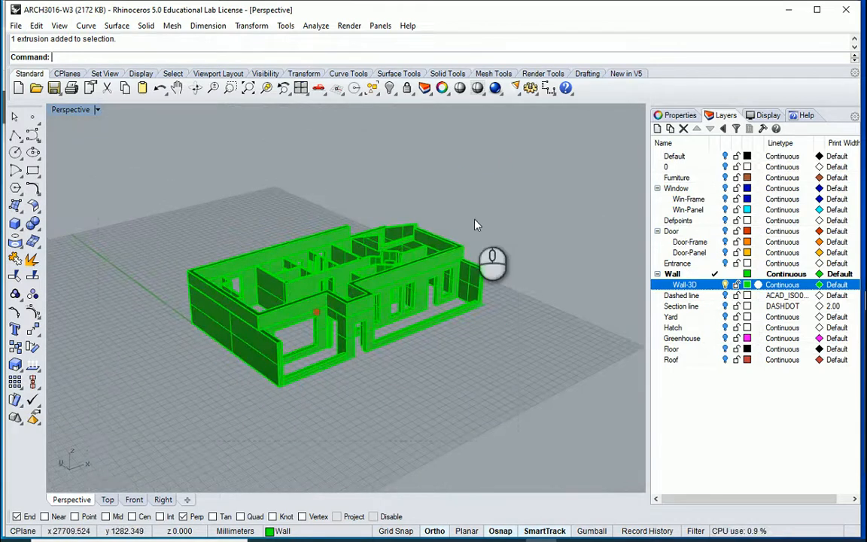
{"action": "left_click_drag", "start_coordinate": [517, 183], "coordinate": [103, 450]}
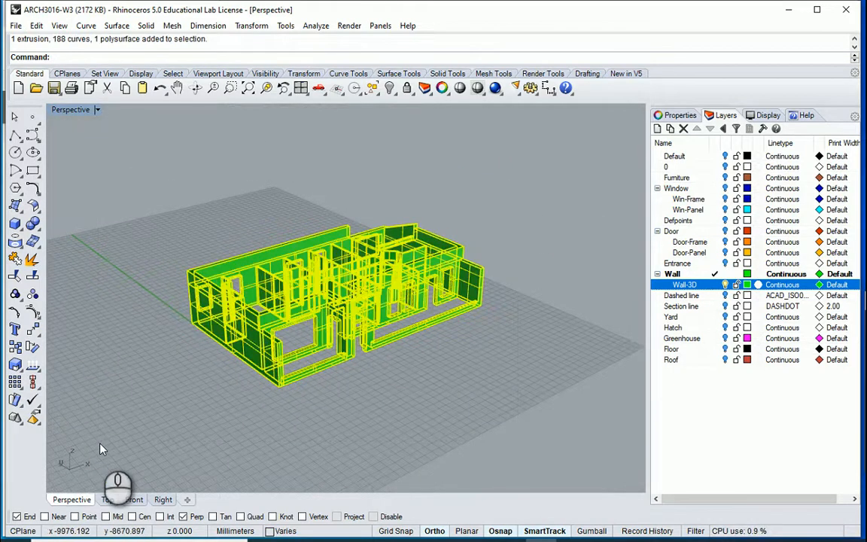
{"action": "type", "text": "Bu"}
{"action": "key", "text": "Return"}
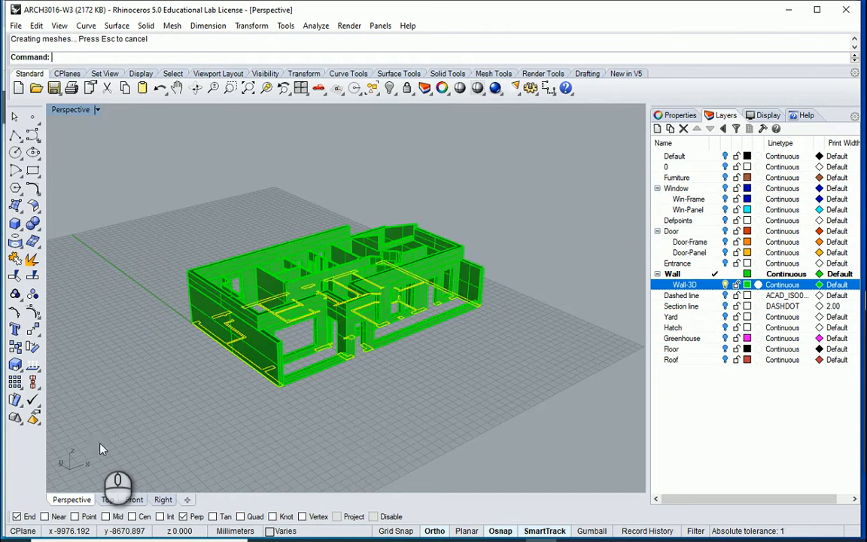
Simplify the united wall solid by merging its coplanar faces with MergeAllFaces.
{"action": "left_click_drag", "start_coordinate": [523, 197], "coordinate": [160, 426]}
{"action": "type", "text": "Merge"}
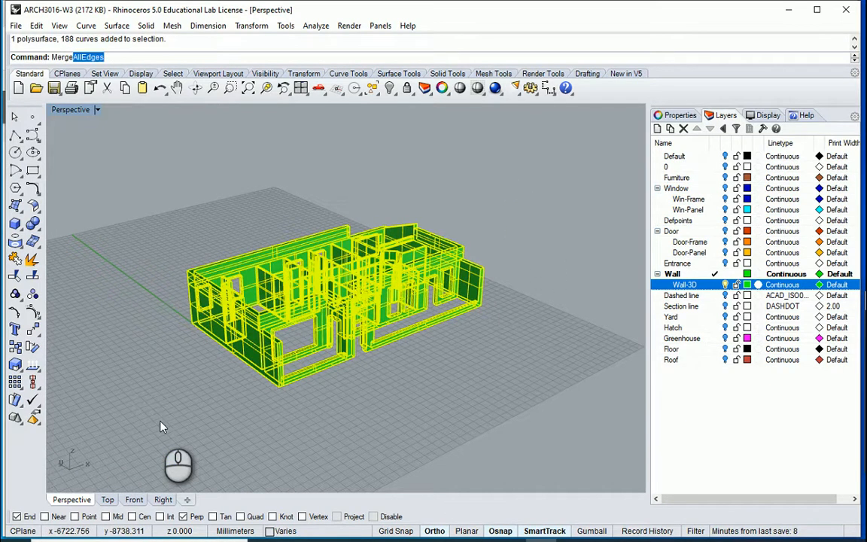
{"action": "type", "text": "AllFac"}
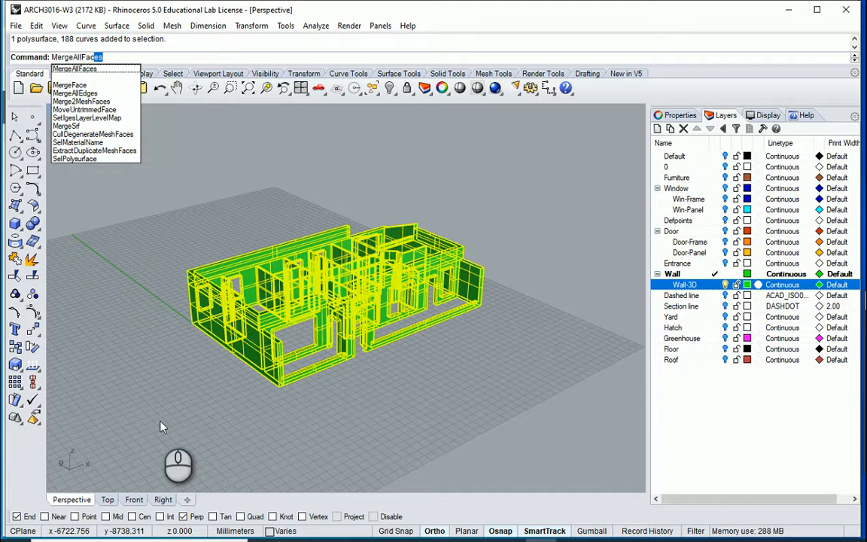
{"action": "key", "text": "Return"}
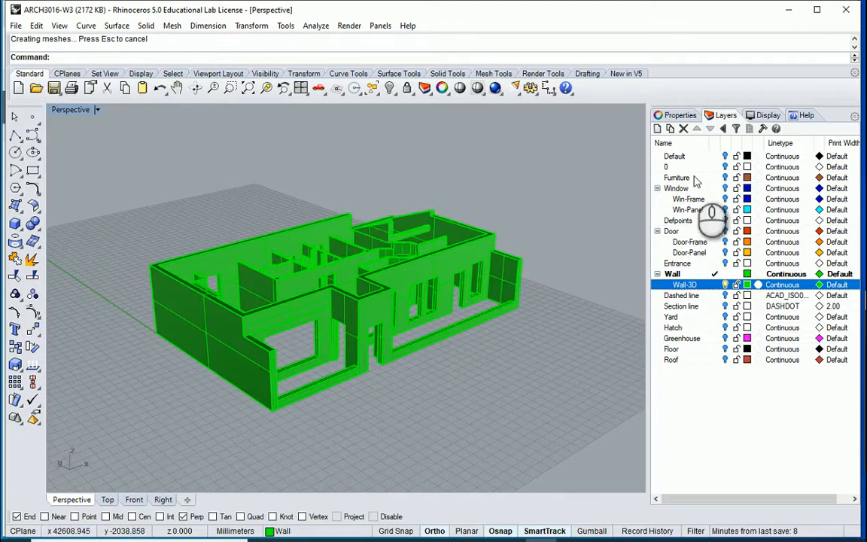
Turn all layers from Default to Roof back on.
{"action": "left_click", "coordinate": [696, 157]}
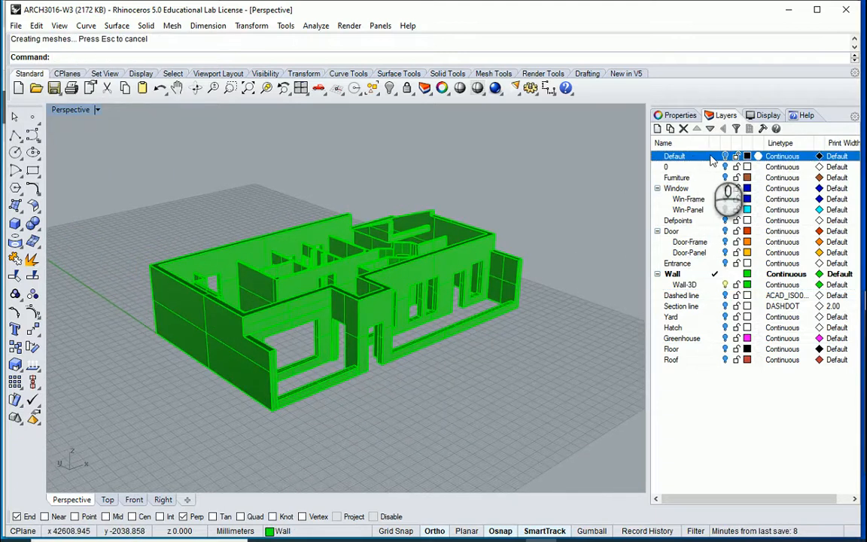
{"action": "left_click", "coordinate": [696, 361], "text": "shift"}
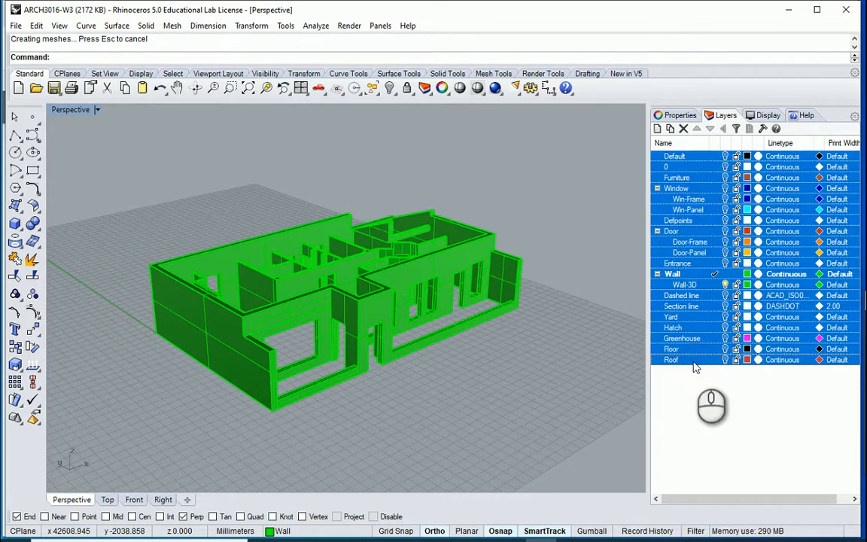
{"action": "left_click", "coordinate": [726, 339]}
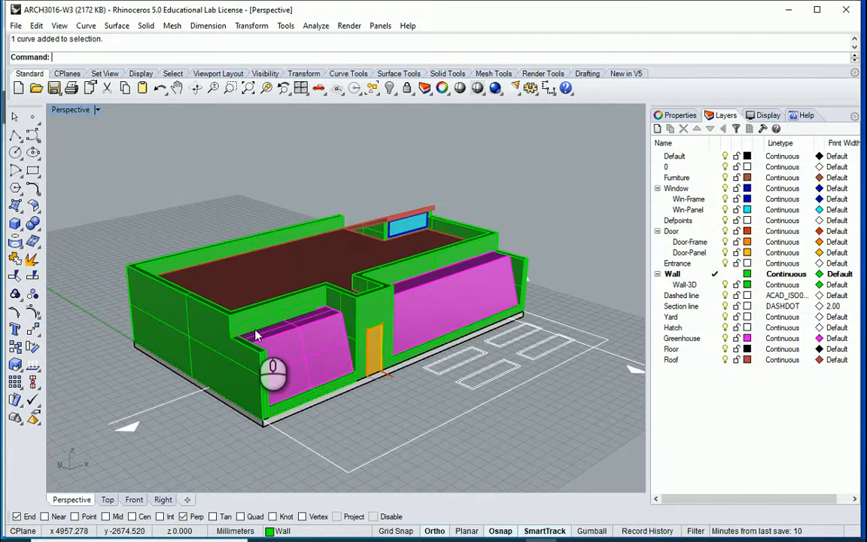
Make Entrance the current layer and turn off all the other layers to isolate the back entrance linework.
{"action": "right_click_drag", "start_coordinate": [150, 295], "coordinate": [335, 345]}
{"action": "scroll", "coordinate": [335, 345], "scroll_direction": "up", "scroll_amount": 4}
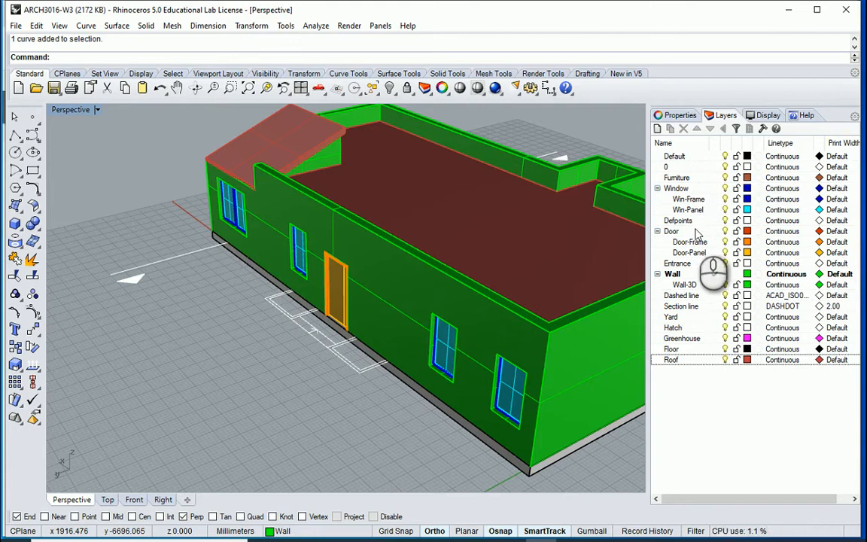
{"action": "double_click", "coordinate": [699, 265]}
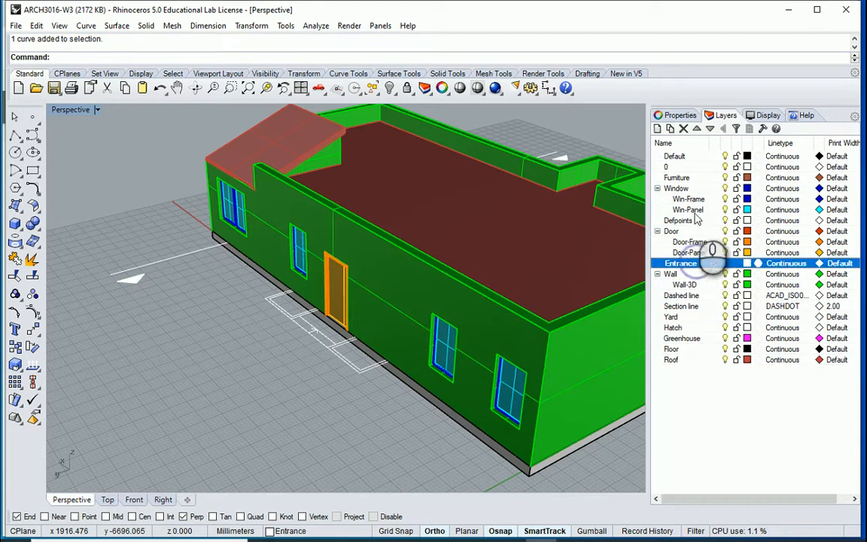
{"action": "left_click", "coordinate": [696, 156]}
{"action": "left_click", "coordinate": [694, 362], "text": "shift"}
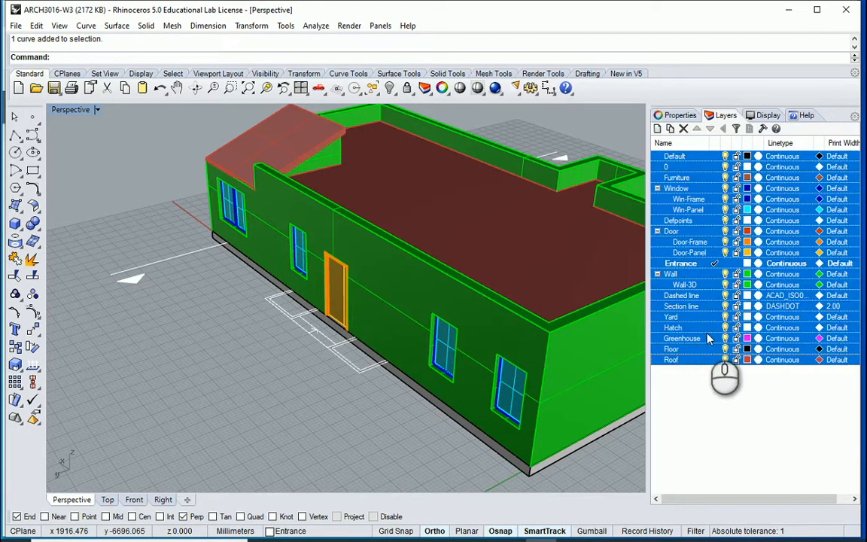
{"action": "left_click", "coordinate": [726, 249]}
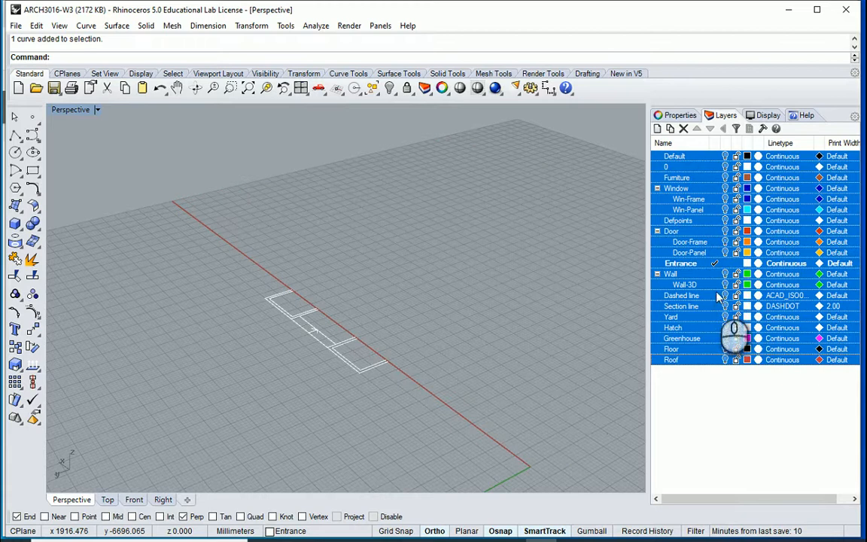
Turn on the Floor layer so the floor slab shows beside the entrance linework.
{"action": "left_click", "coordinate": [693, 265]}
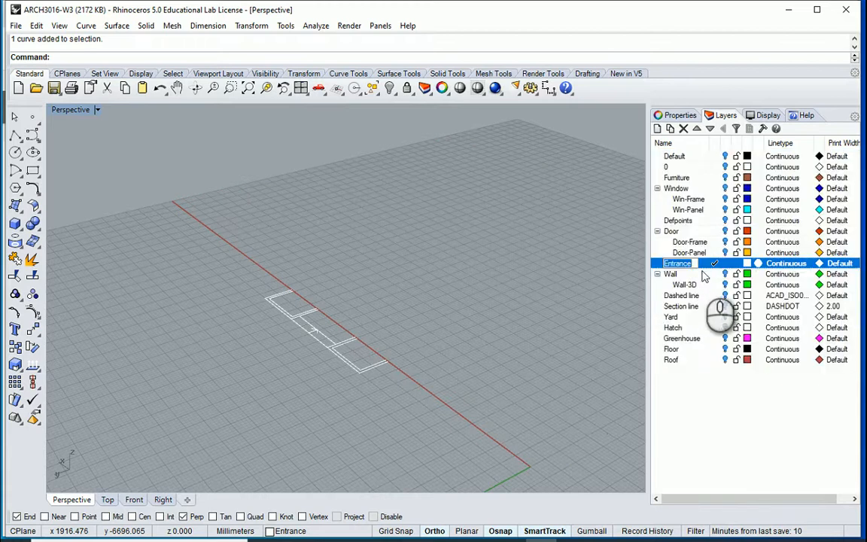
{"action": "left_click", "coordinate": [717, 399]}
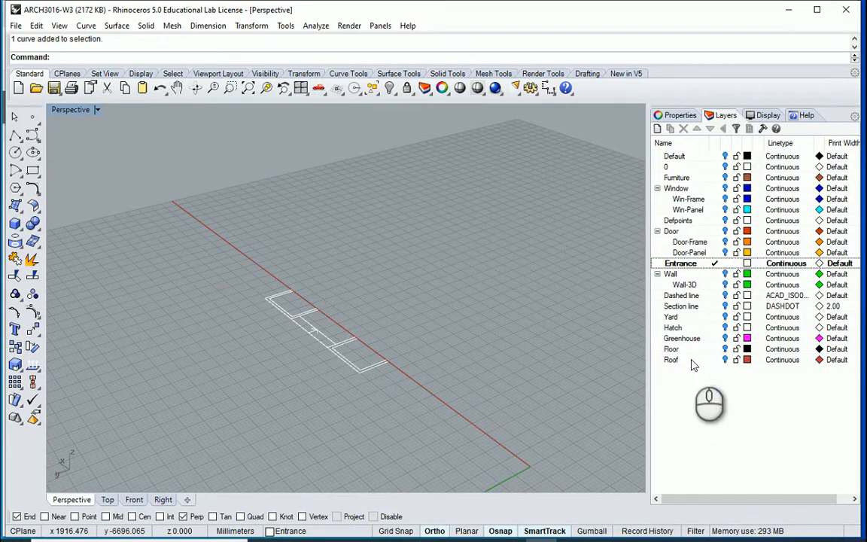
{"action": "left_click", "coordinate": [726, 350]}
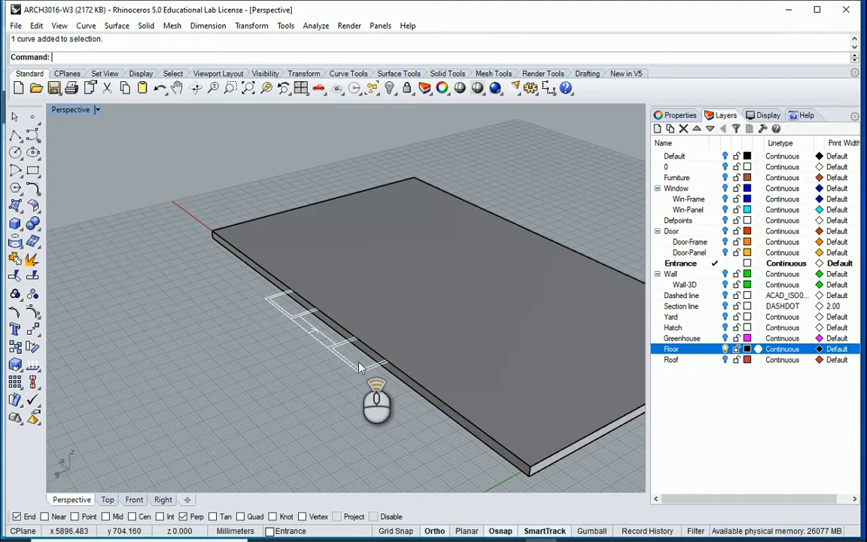
{"action": "scroll", "coordinate": [359, 370], "scroll_direction": "up", "scroll_amount": 2}
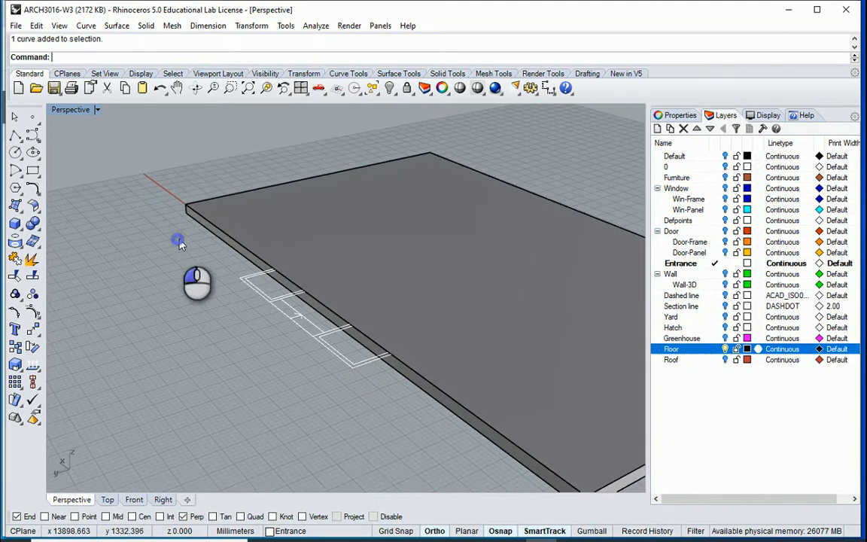
Move all the entrance linework down 300 mm, from the floor slab's top corner to the bottom corner directly below.
{"action": "left_click_drag", "start_coordinate": [179, 242], "coordinate": [427, 407]}
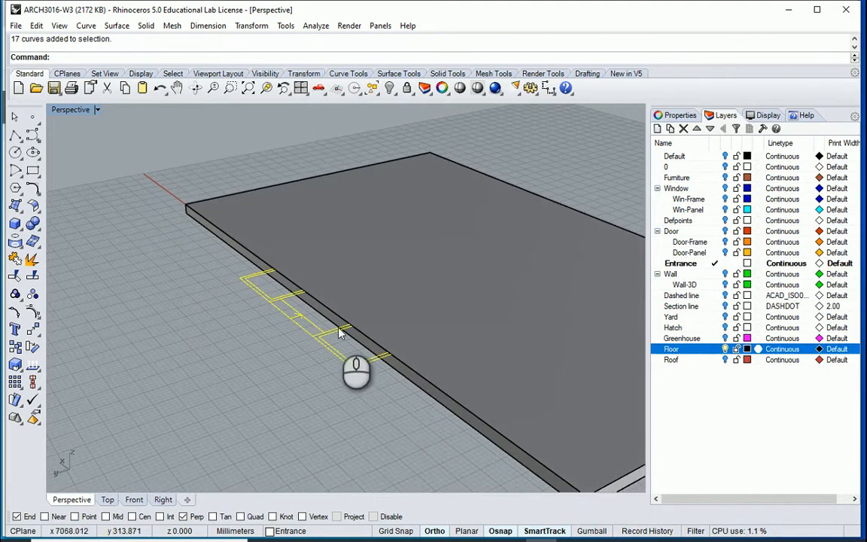
{"action": "right_click_drag", "start_coordinate": [356, 357], "coordinate": [346, 337]}
{"action": "scroll", "coordinate": [329, 322], "scroll_direction": "down", "scroll_amount": 3}
{"action": "scroll", "coordinate": [462, 368], "scroll_direction": "up", "scroll_amount": 2}
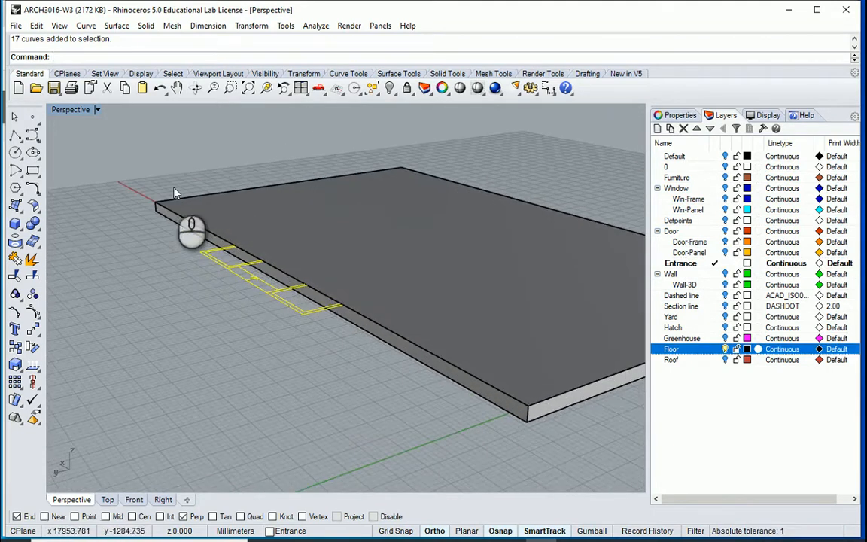
{"action": "type", "text": "m"}
{"action": "key", "text": "Return"}
{"action": "scroll", "coordinate": [527, 407], "scroll_direction": "up", "scroll_amount": 2}
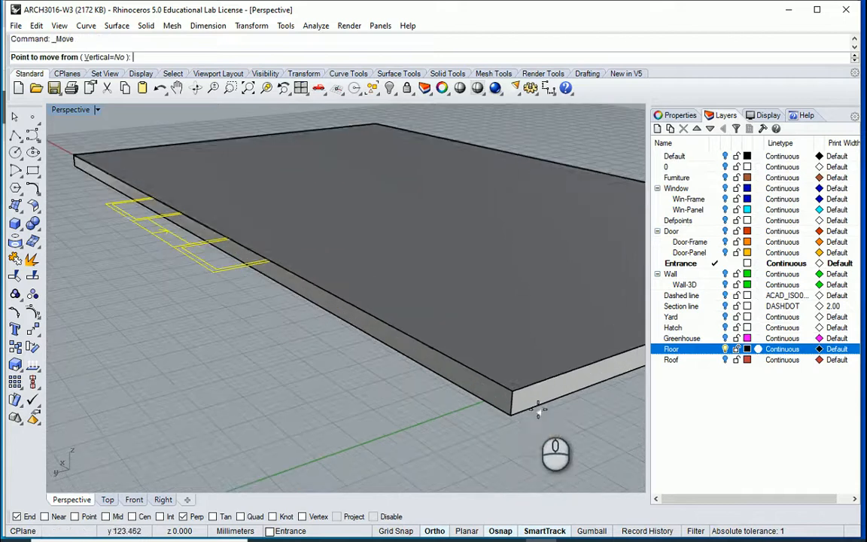
{"action": "left_click", "coordinate": [512, 403]}
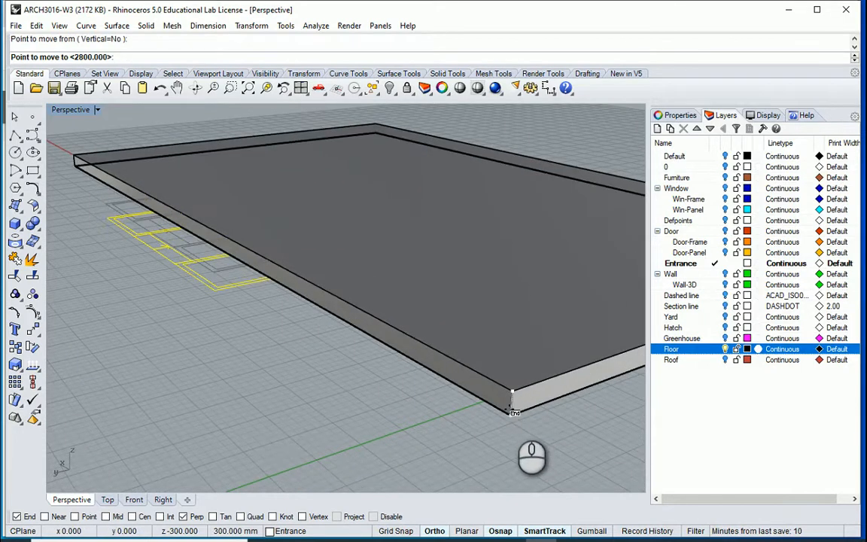
{"action": "left_click", "coordinate": [512, 411]}
{"action": "right_click_drag", "start_coordinate": [382, 384], "coordinate": [230, 304]}
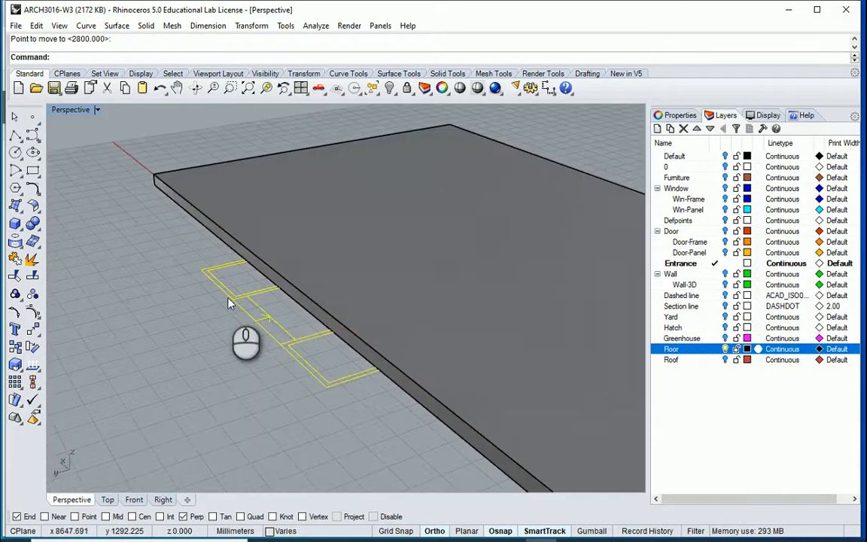
{"action": "scroll", "coordinate": [230, 304], "scroll_direction": "up", "scroll_amount": 3}
{"action": "left_click", "coordinate": [373, 366]}
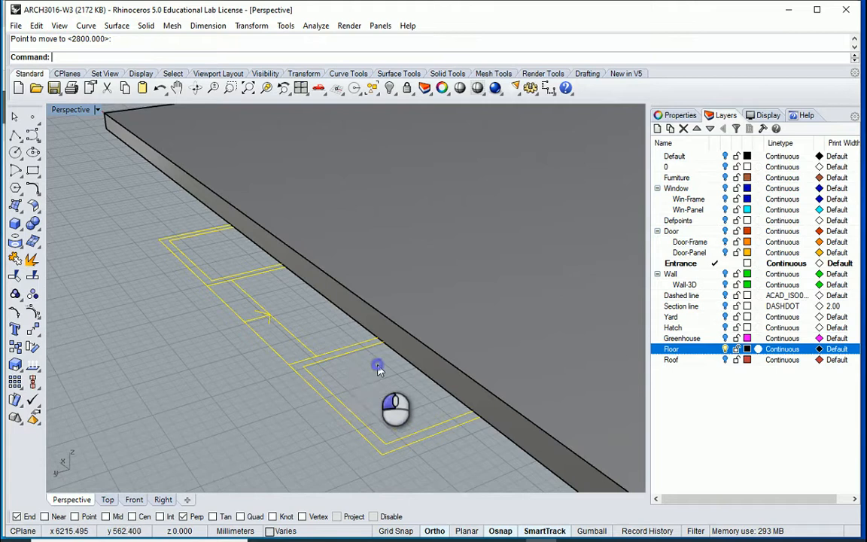
Hide the Floor layer and draw a line closing the open arm, beside the steps, of the U-shaped outline nearest the origin.
{"action": "left_click", "coordinate": [725, 349]}
{"action": "right_click_drag", "start_coordinate": [486, 356], "coordinate": [467, 360]}
{"action": "scroll", "coordinate": [444, 341], "scroll_direction": "up", "scroll_amount": 3}
{"action": "left_click", "coordinate": [429, 330]}
{"action": "type", "text": "l"}
{"action": "right_click", "coordinate": [387, 277]}
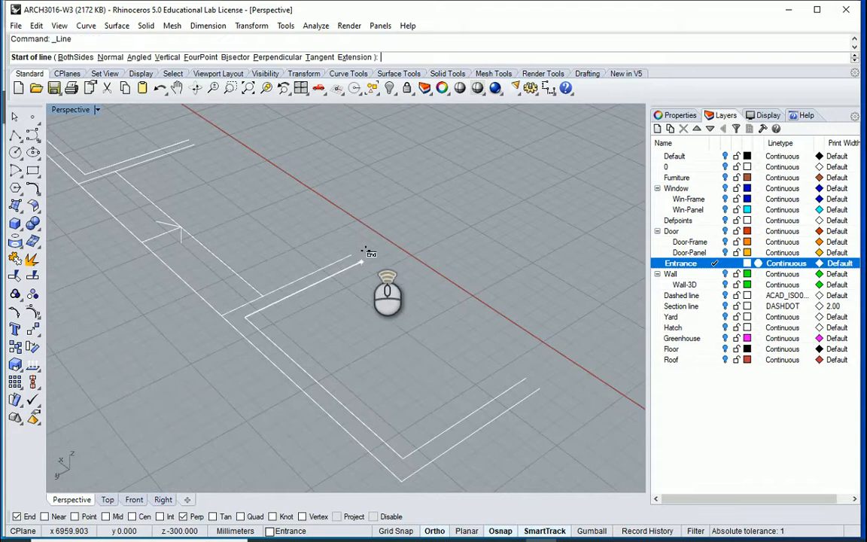
{"action": "scroll", "coordinate": [367, 253], "scroll_direction": "up", "scroll_amount": 3}
{"action": "left_click", "coordinate": [357, 263]}
{"action": "left_click", "coordinate": [348, 254]}
{"action": "scroll", "coordinate": [362, 230], "scroll_direction": "down", "scroll_amount": 4}
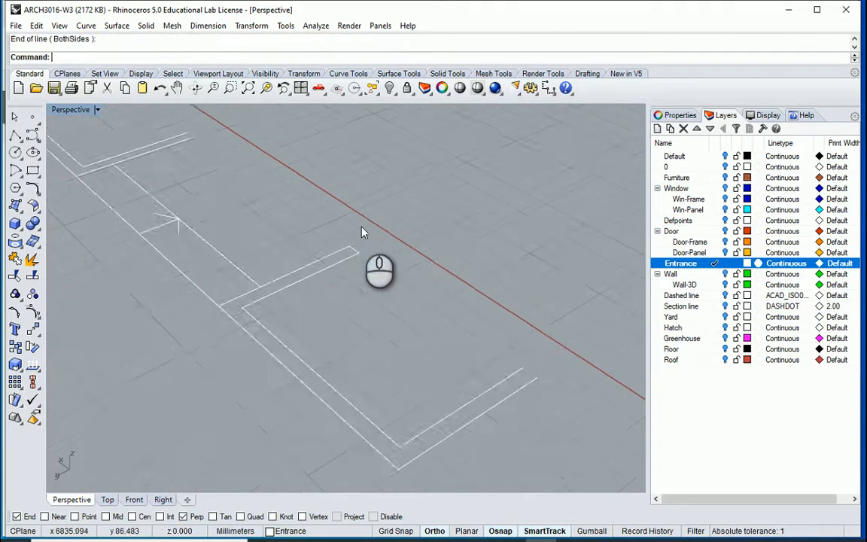
Close the outer arm of the same U-shaped outline with a line between its two open endpoints.
{"action": "scroll", "coordinate": [497, 346], "scroll_direction": "up", "scroll_amount": 4}
{"action": "right_click", "coordinate": [562, 403]}
{"action": "left_click", "coordinate": [563, 400]}
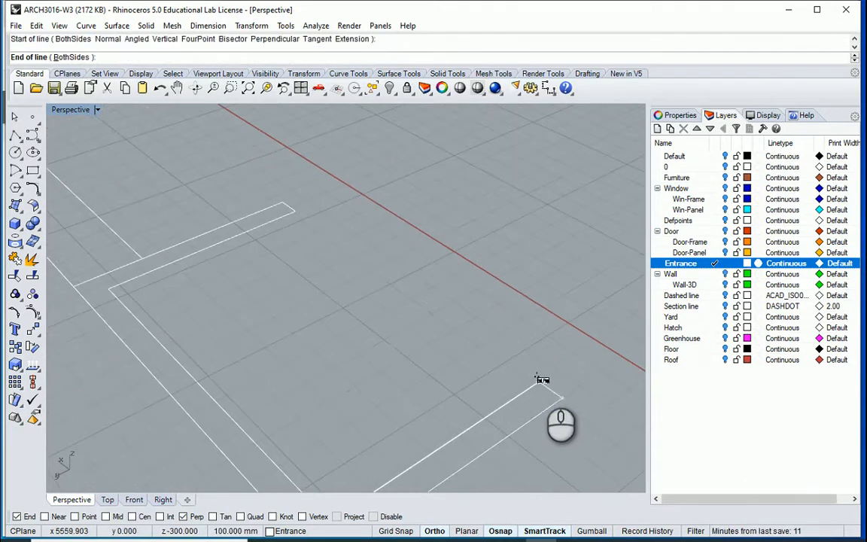
{"action": "left_click", "coordinate": [539, 381]}
{"action": "scroll", "coordinate": [527, 384], "scroll_direction": "down", "scroll_amount": 3}
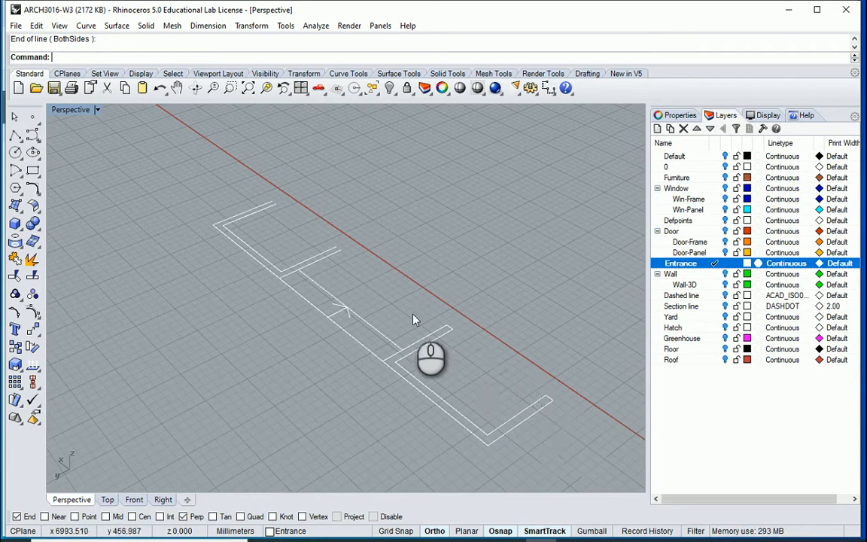
Join the curves of the closed U-shaped outline and undo the extrusion made from it.
{"action": "scroll", "coordinate": [414, 315], "scroll_direction": "down", "scroll_amount": 2}
{"action": "scroll", "coordinate": [399, 306], "scroll_direction": "up", "scroll_amount": 2}
{"action": "left_click_drag", "start_coordinate": [354, 276], "coordinate": [576, 459]}
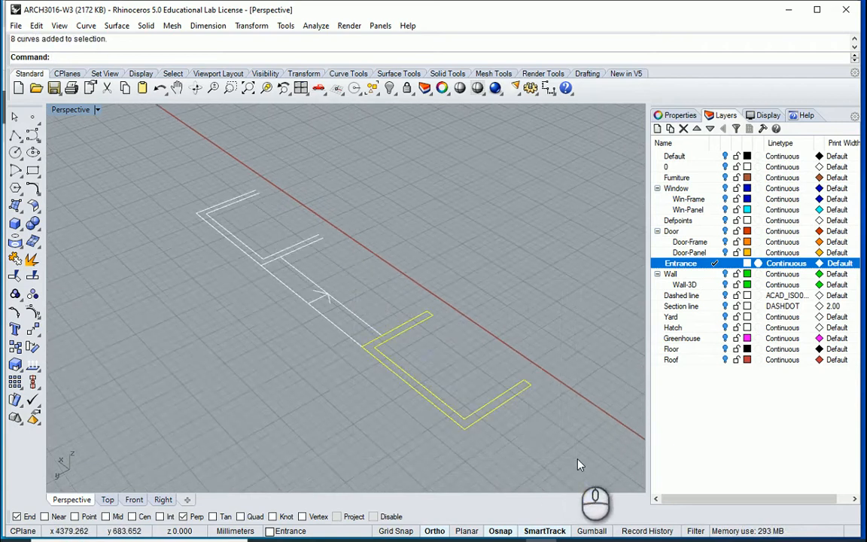
{"action": "scroll", "coordinate": [539, 411], "scroll_direction": "up", "scroll_amount": 2}
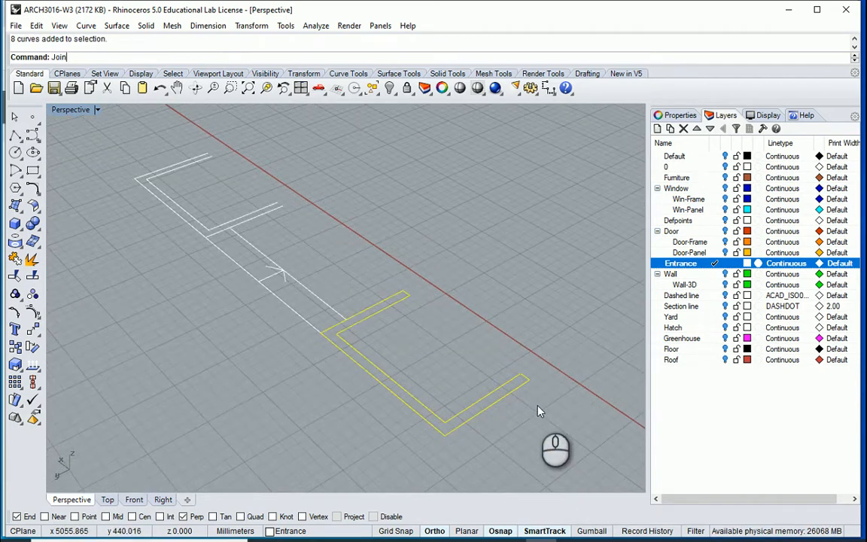
{"action": "key", "text": "ctrl+z"}
{"action": "right_click_drag", "start_coordinate": [540, 411], "coordinate": [510, 285]}
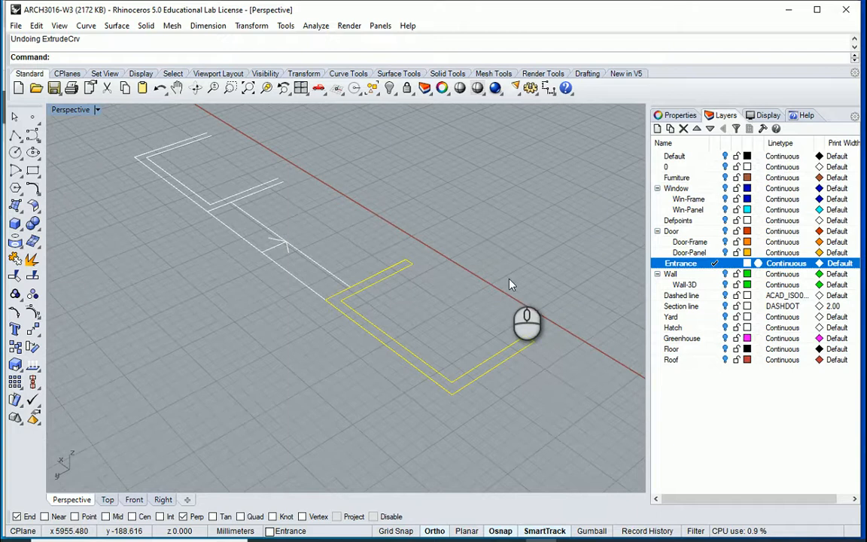
Extrude the closed U-shaped outline upward 1000 mm as a solid wall with ExtrudeCrv.
{"action": "type", "text": "ExtrudeCrv"}
{"action": "key", "text": "Return"}
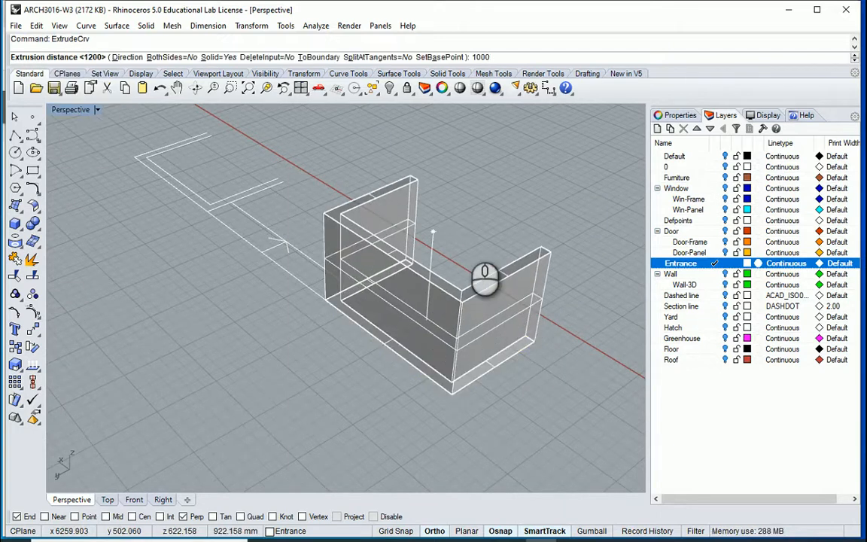
{"action": "key", "text": "Return"}
{"action": "right_click_drag", "start_coordinate": [467, 240], "coordinate": [500, 249]}
Copy the extruded U-shaped wall onto the matching outline on the other side of the steps, aligning the outline endpoints.
{"action": "left_click", "coordinate": [503, 298]}
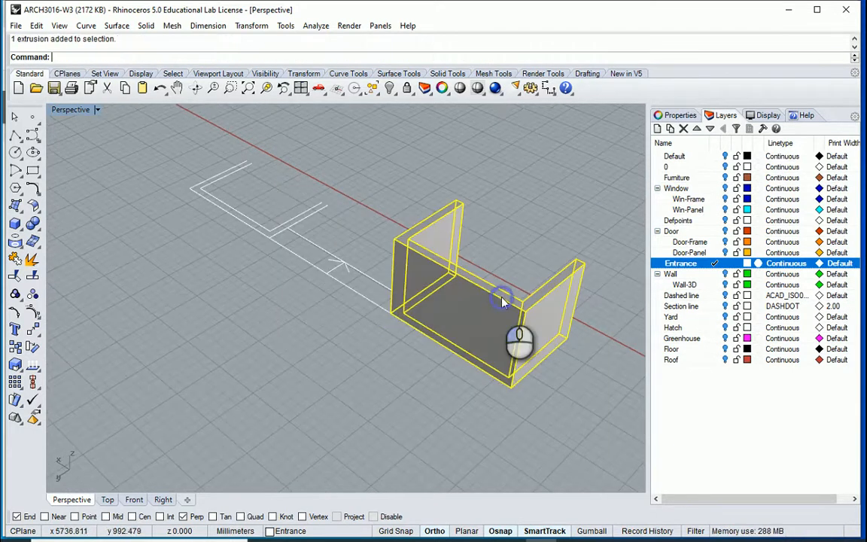
{"action": "type", "text": "C"}
{"action": "key", "text": "Return"}
{"action": "left_click", "coordinate": [573, 339]}
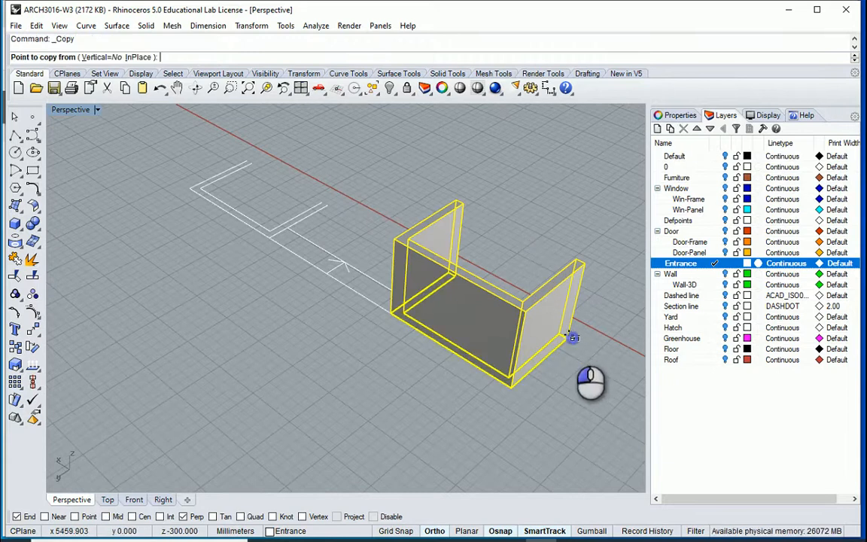
{"action": "left_click", "coordinate": [327, 205]}
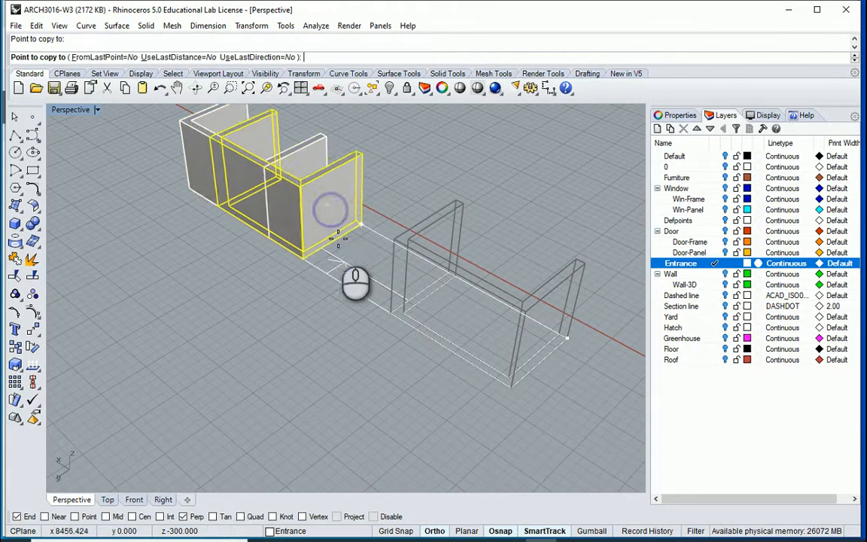
{"action": "right_click", "coordinate": [247, 251]}
{"action": "key", "text": "Escape"}
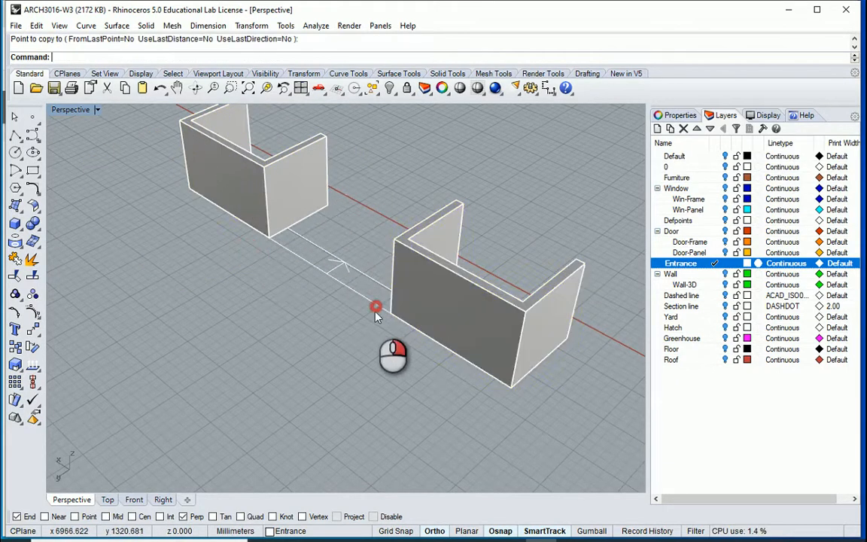
Create a sublayer named Soil under Entrance, make it current and set its colour to Brown.
{"action": "right_click_drag", "start_coordinate": [377, 308], "coordinate": [256, 348]}
{"action": "scroll", "coordinate": [256, 348], "scroll_direction": "up", "scroll_amount": 5}
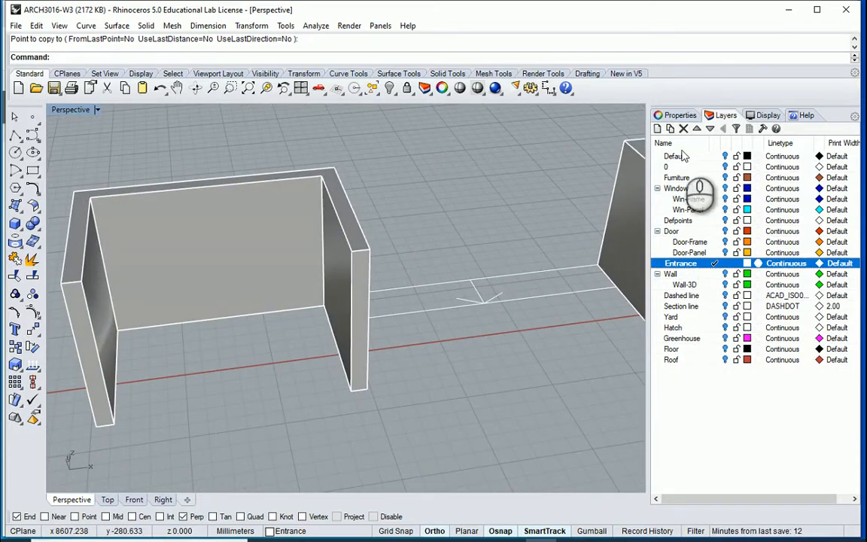
{"action": "left_click", "coordinate": [670, 129]}
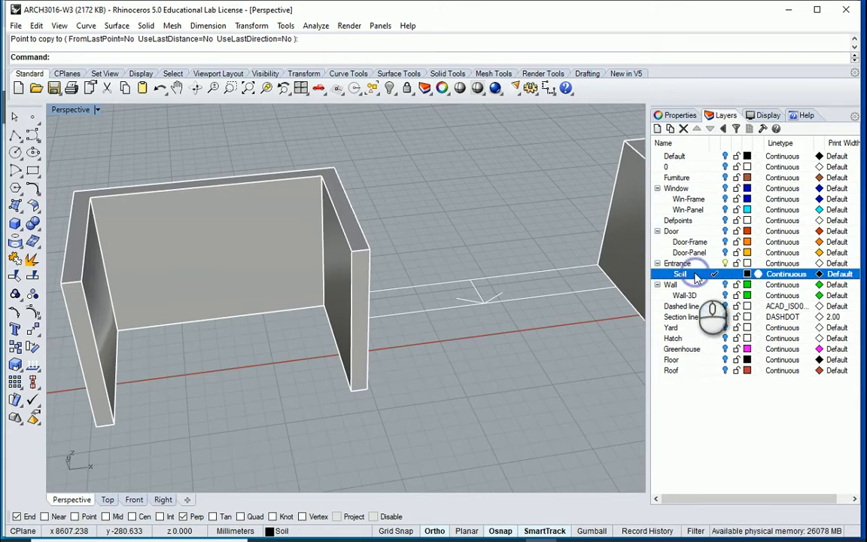
{"action": "left_click", "coordinate": [747, 274]}
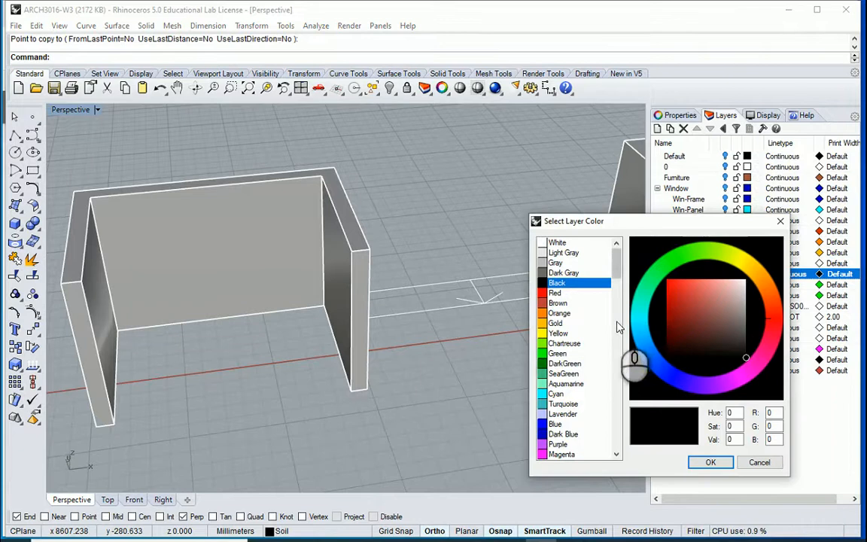
{"action": "left_click", "coordinate": [565, 303]}
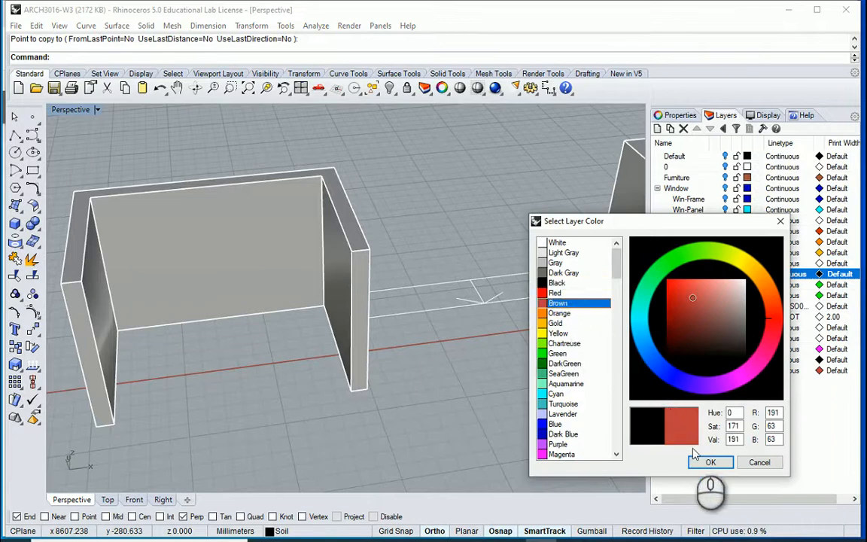
{"action": "left_click", "coordinate": [707, 461]}
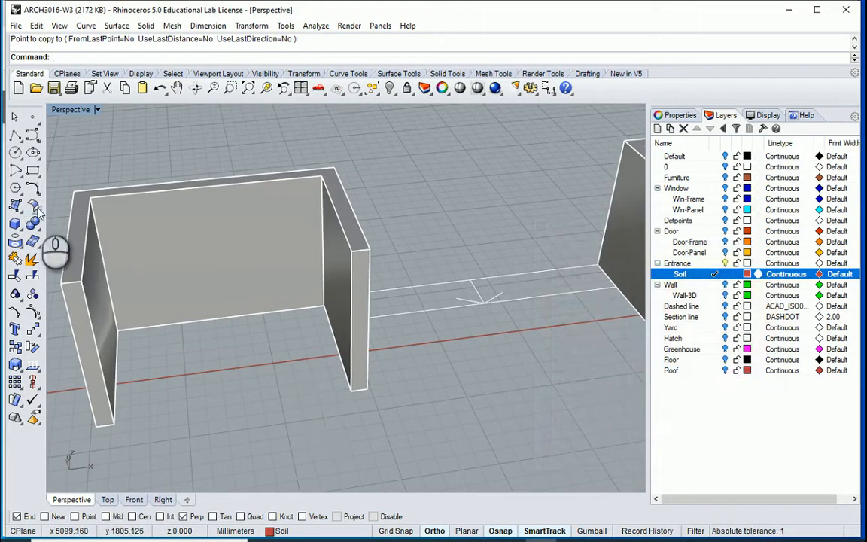
Fill the inside of the first U-shaped wall with a 900 mm high box snapped to opposite inner base corners.
{"action": "left_click", "coordinate": [15, 223]}
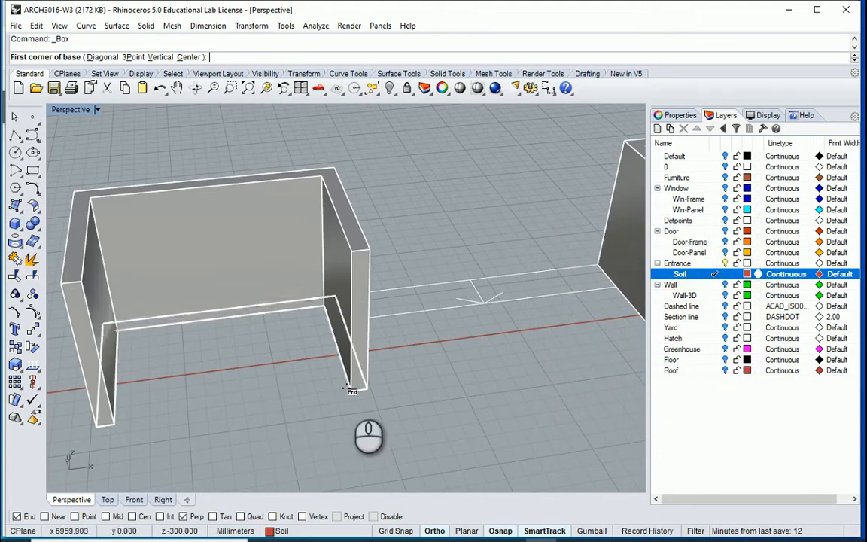
{"action": "left_click", "coordinate": [351, 391]}
{"action": "left_click", "coordinate": [121, 329]}
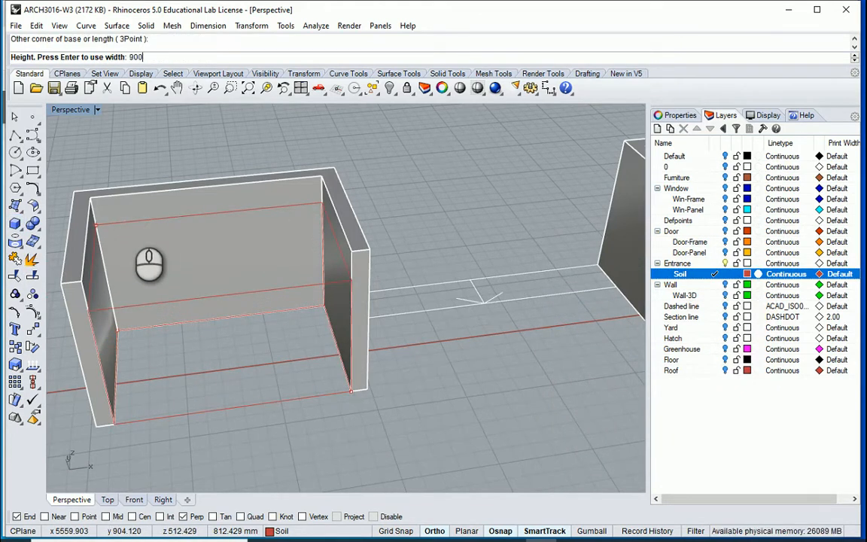
{"action": "left_click", "coordinate": [118, 198]}
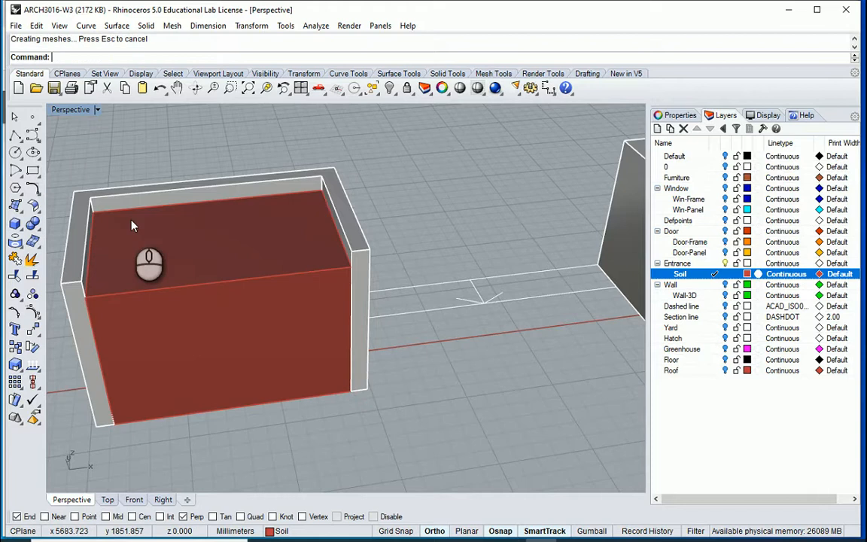
Copy the soil box into the other U-shaped wall, placing it by the matching inner base corner.
{"action": "left_click", "coordinate": [281, 400]}
{"action": "type", "text": "c"}
{"action": "key", "text": "Return"}
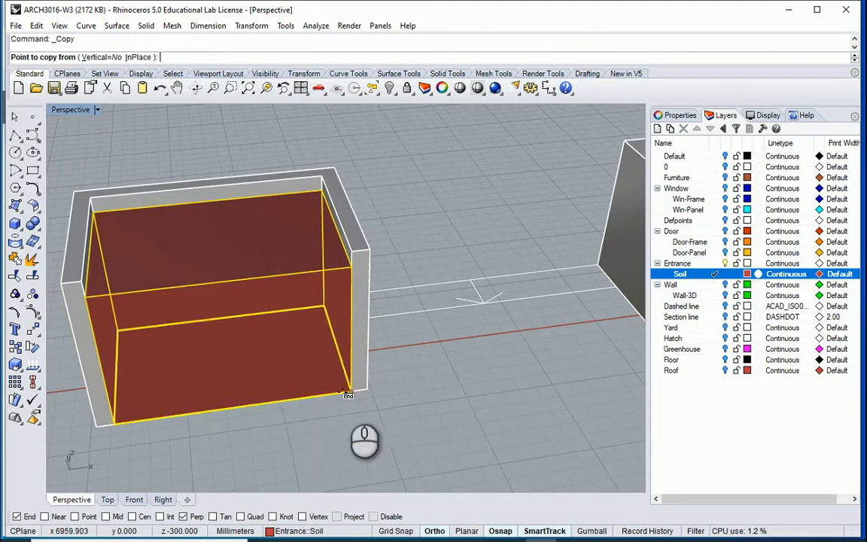
{"action": "left_click", "coordinate": [349, 391]}
{"action": "scroll", "coordinate": [269, 384], "scroll_direction": "down", "scroll_amount": 5}
{"action": "scroll", "coordinate": [522, 381], "scroll_direction": "up", "scroll_amount": 5}
{"action": "scroll", "coordinate": [429, 357], "scroll_direction": "down", "scroll_amount": 3}
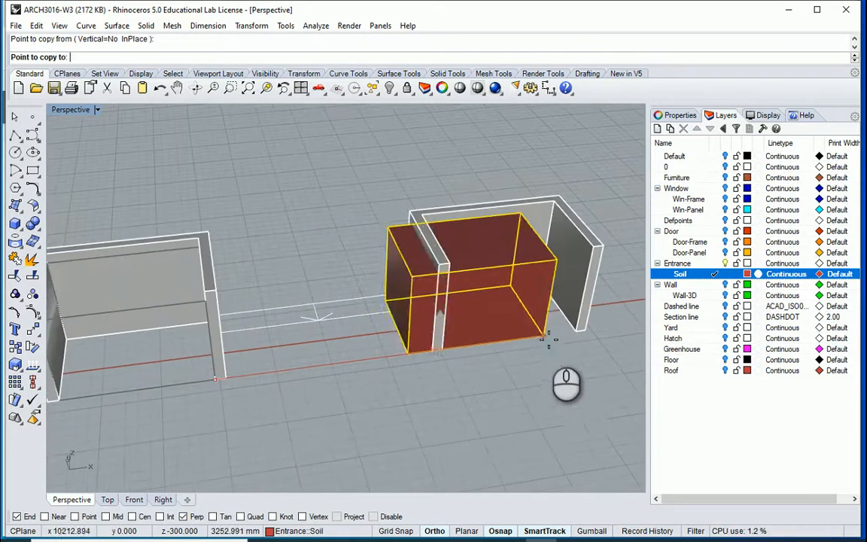
{"action": "left_click", "coordinate": [548, 340]}
{"action": "key", "text": "Return"}
Create a sublayer named Stair under Entrance and make it the current layer.
{"action": "scroll", "coordinate": [332, 368], "scroll_direction": "up", "scroll_amount": 5}
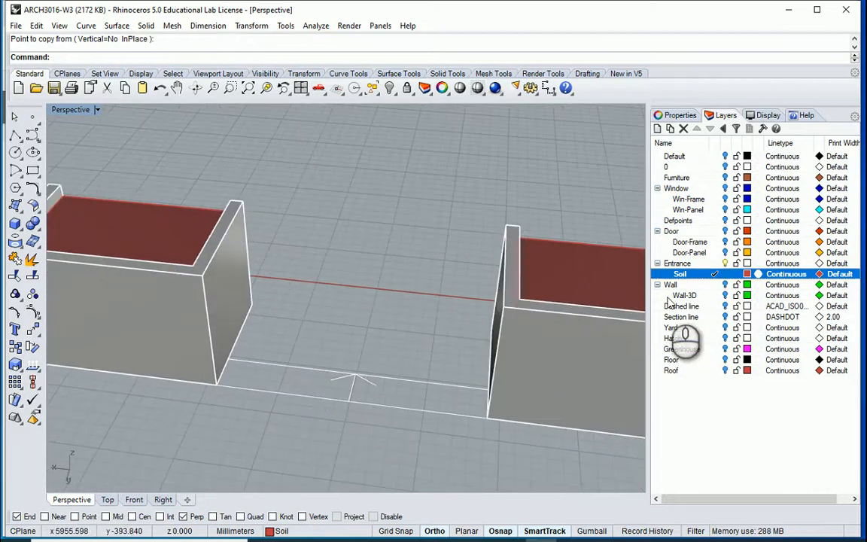
{"action": "left_click", "coordinate": [703, 265]}
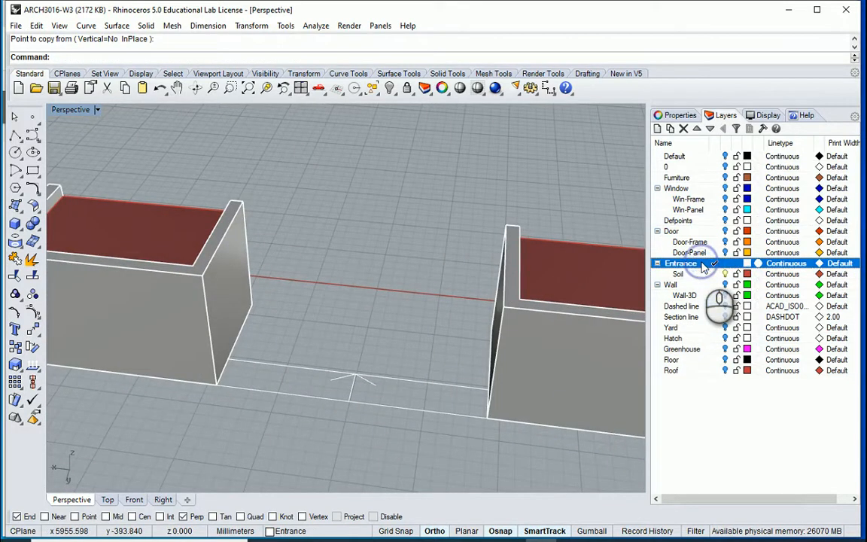
{"action": "left_click", "coordinate": [670, 128]}
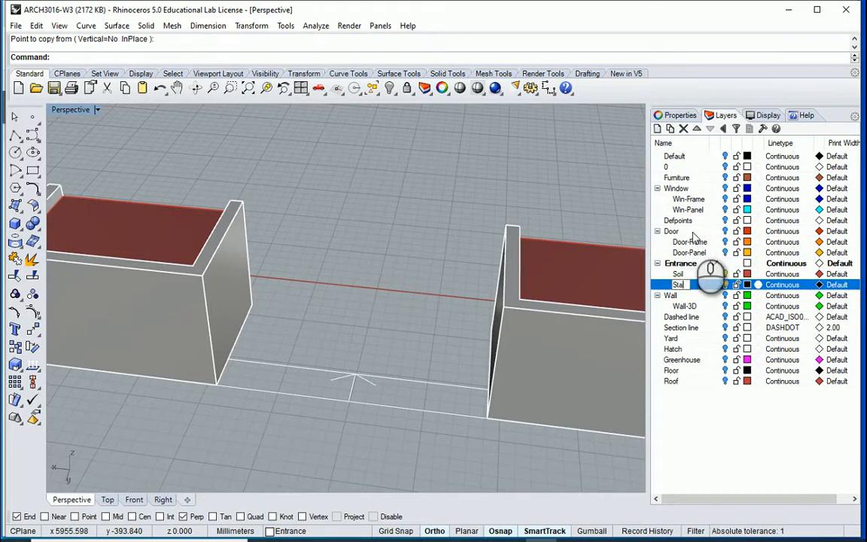
{"action": "left_click", "coordinate": [713, 285]}
Undo the last box and draw the upper step as a box between the planter walls, snapping its base to the back corner and opposite riser-line end.
{"action": "key", "text": "ctrl+z"}
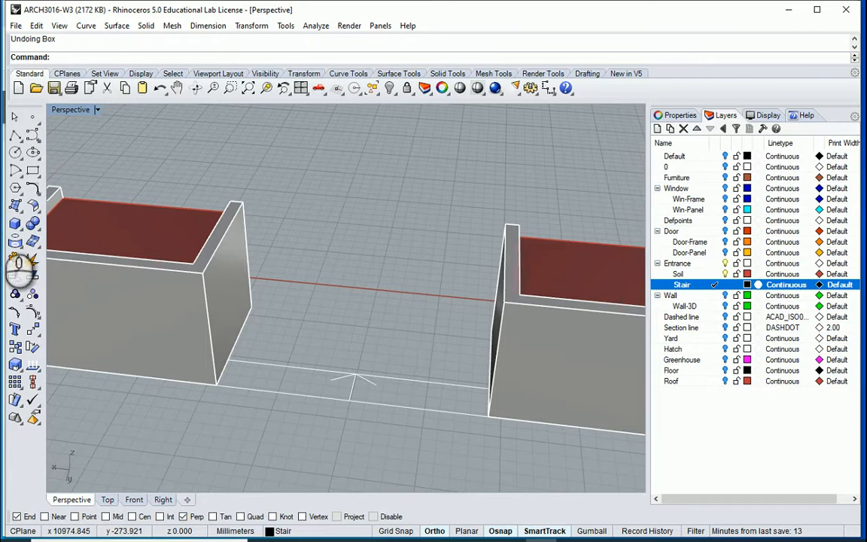
{"action": "left_click", "coordinate": [15, 225]}
{"action": "left_click", "coordinate": [251, 307]}
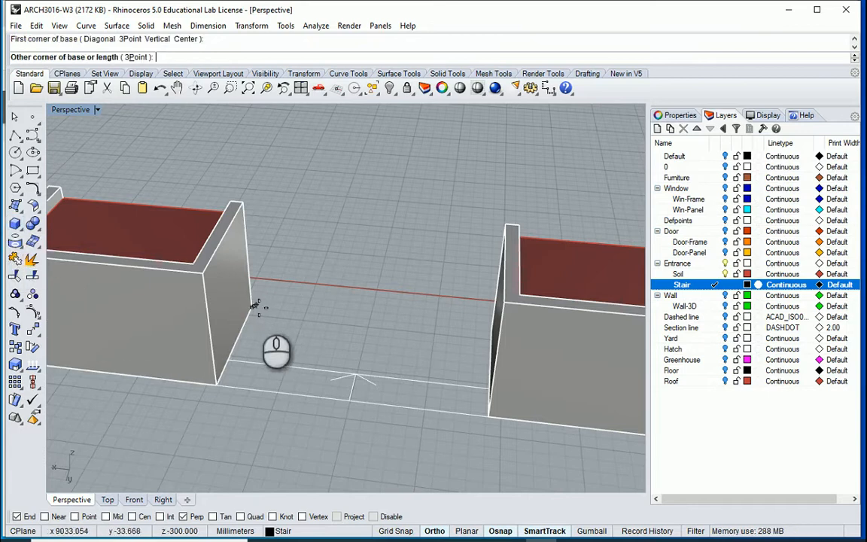
{"action": "left_click", "coordinate": [491, 381]}
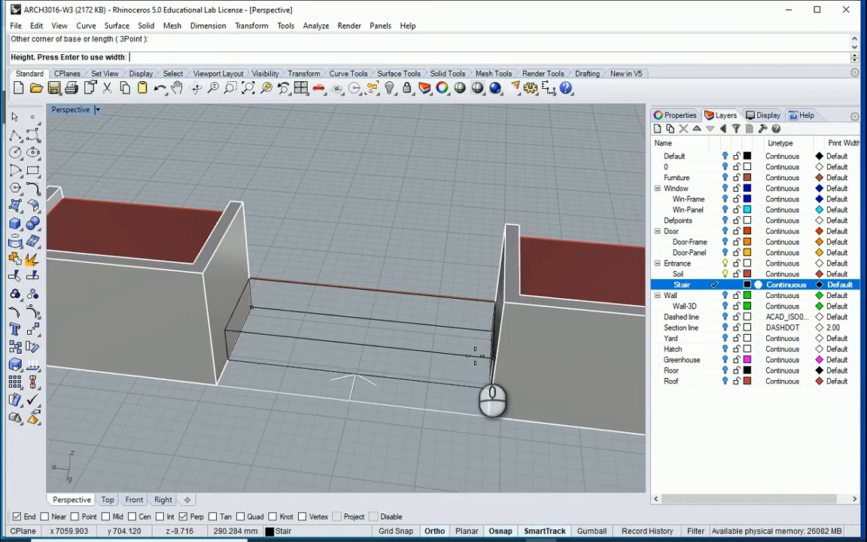
{"action": "left_click", "coordinate": [493, 398]}
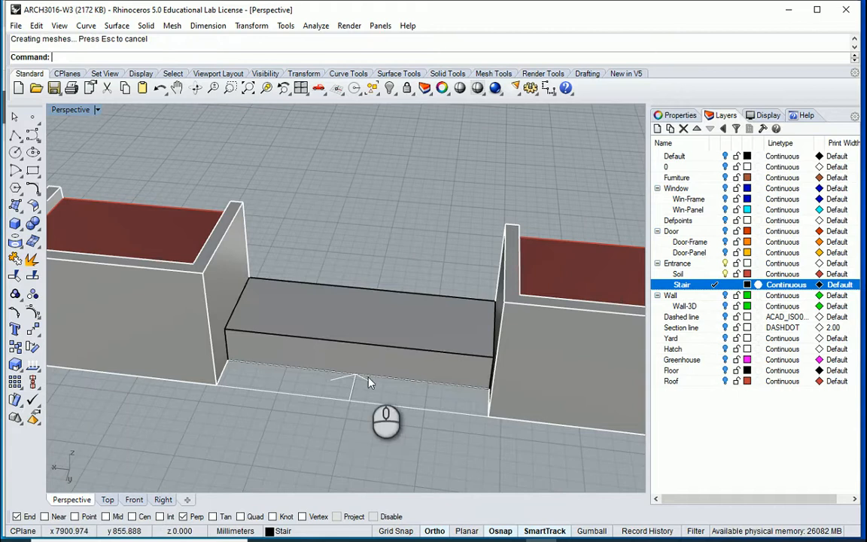
Draw a lower box for the front step, spanning between the two planter walls from the upper step's base to the front outline.
{"action": "key", "text": "Return"}
{"action": "left_click", "coordinate": [233, 362]}
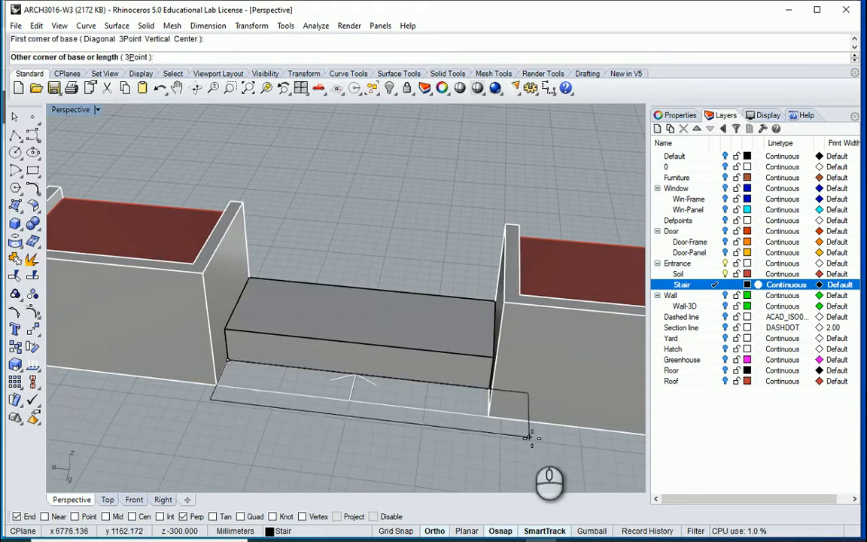
{"action": "left_click", "coordinate": [489, 404]}
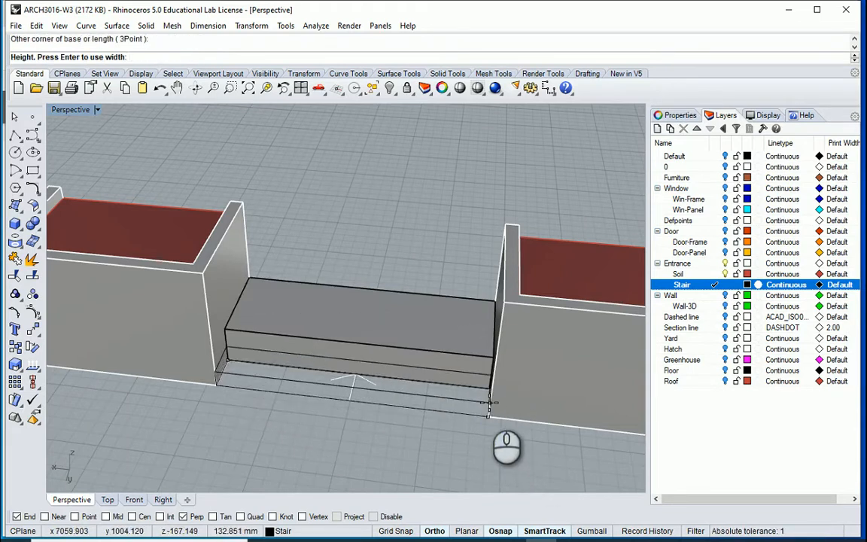
{"action": "left_click", "coordinate": [489, 404]}
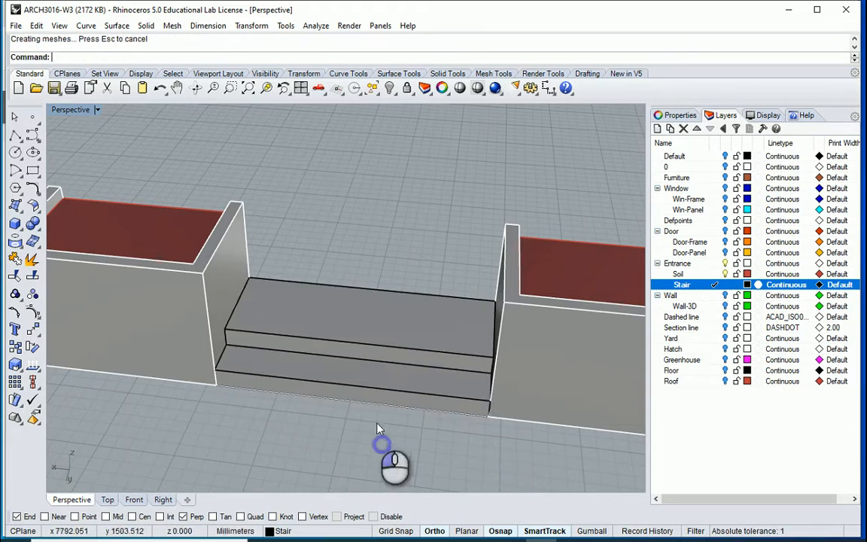
Turn on all layers from Default to Roof to bring back the whole building.
{"action": "scroll", "coordinate": [339, 380], "scroll_direction": "down", "scroll_amount": 5}
{"action": "right_click_drag", "start_coordinate": [370, 305], "coordinate": [348, 336]}
{"action": "left_click", "coordinate": [673, 381]}
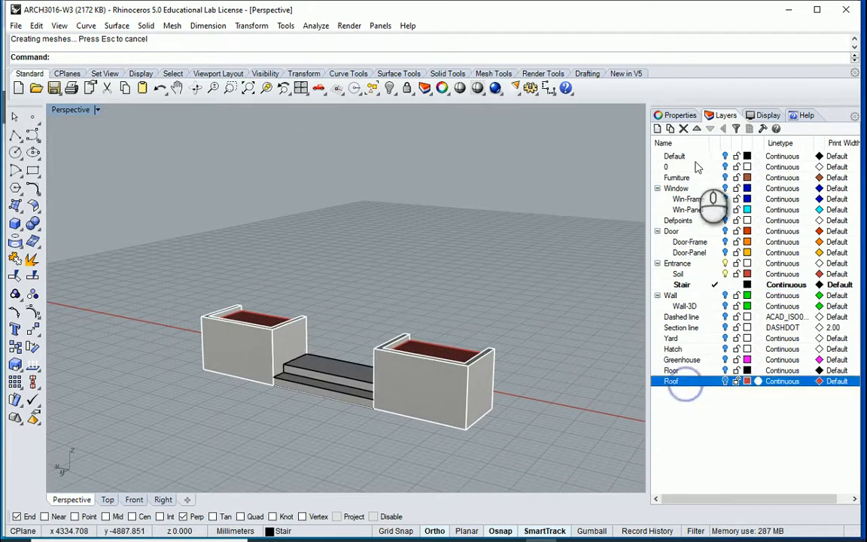
{"action": "left_click", "coordinate": [694, 156], "text": "shift"}
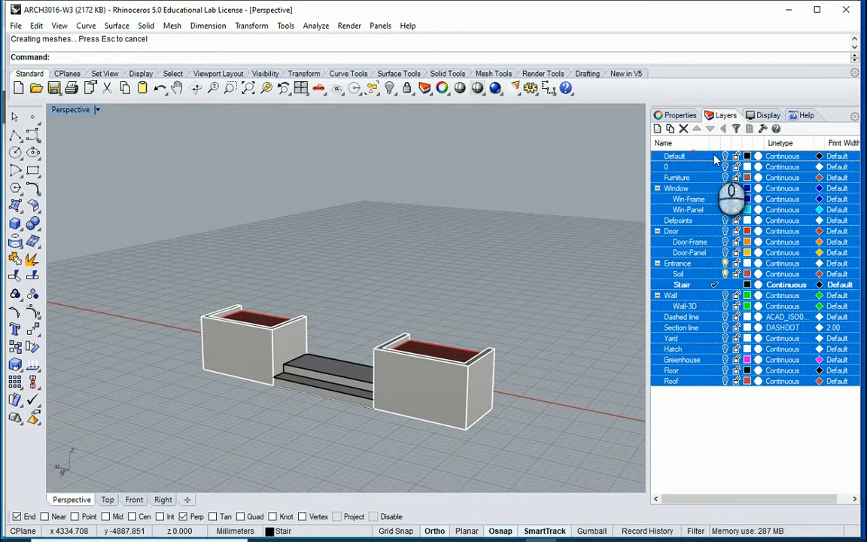
{"action": "left_click", "coordinate": [725, 158]}
Make Yard the current layer and draw a box over the yard outline from the building's base corner, with a height of -300 mm.
{"action": "scroll", "coordinate": [554, 408], "scroll_direction": "down", "scroll_amount": 6}
{"action": "right_click_drag", "start_coordinate": [537, 412], "coordinate": [313, 416]}
{"action": "scroll", "coordinate": [405, 400], "scroll_direction": "down", "scroll_amount": 7}
{"action": "right_click_drag", "start_coordinate": [406, 397], "coordinate": [396, 422]}
{"action": "scroll", "coordinate": [398, 412], "scroll_direction": "up", "scroll_amount": 2}
{"action": "scroll", "coordinate": [373, 425], "scroll_direction": "up", "scroll_amount": 2}
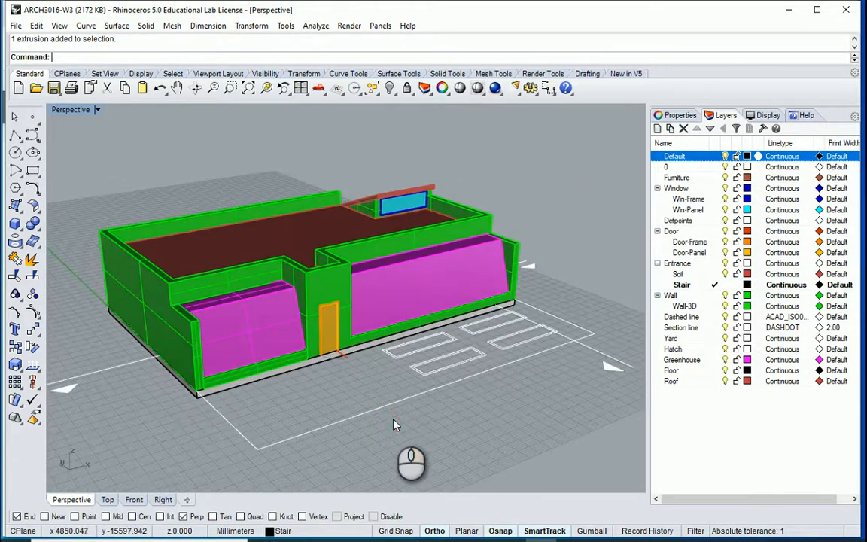
{"action": "double_click", "coordinate": [695, 340]}
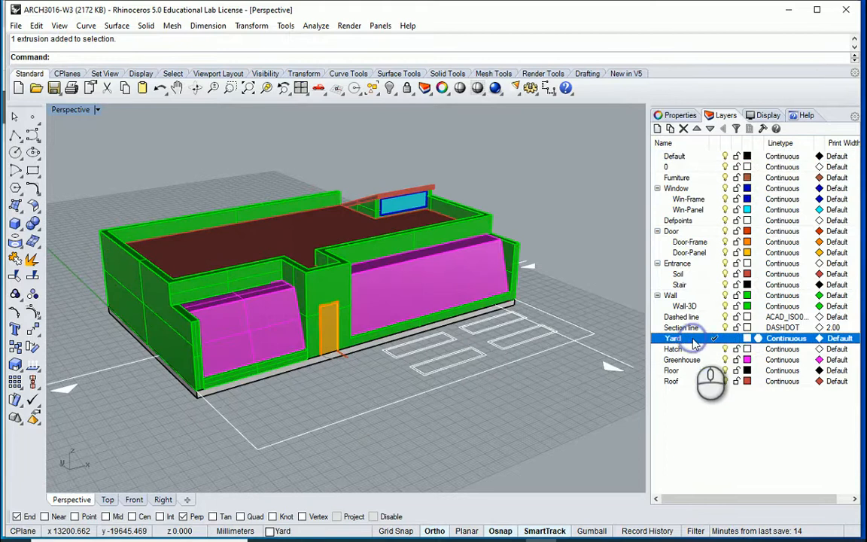
{"action": "left_click", "coordinate": [16, 224]}
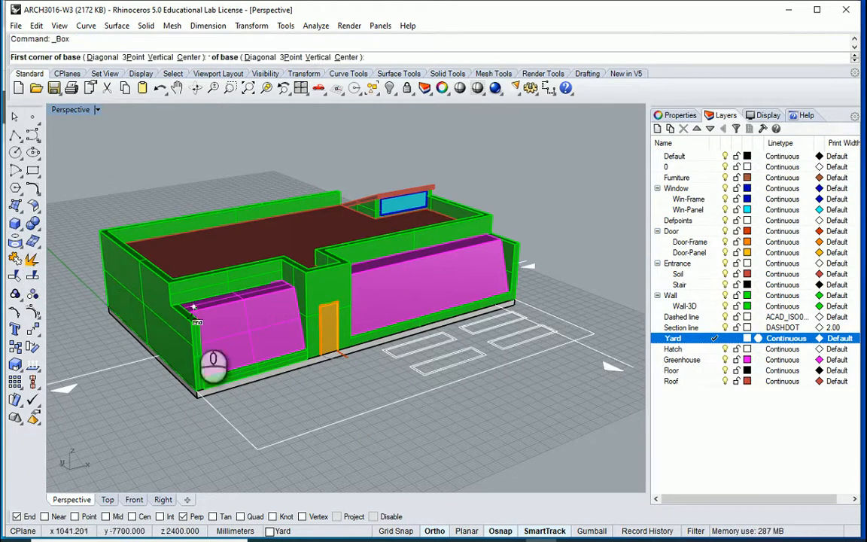
{"action": "scroll", "coordinate": [192, 384], "scroll_direction": "up", "scroll_amount": 2}
{"action": "left_click", "coordinate": [192, 384]}
{"action": "scroll", "coordinate": [197, 399], "scroll_direction": "down", "scroll_amount": 3}
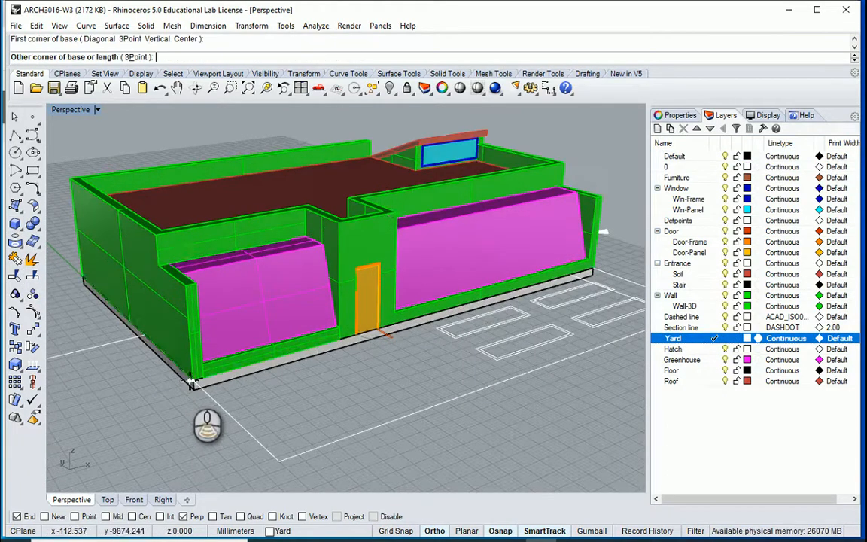
{"action": "left_click", "coordinate": [496, 347]}
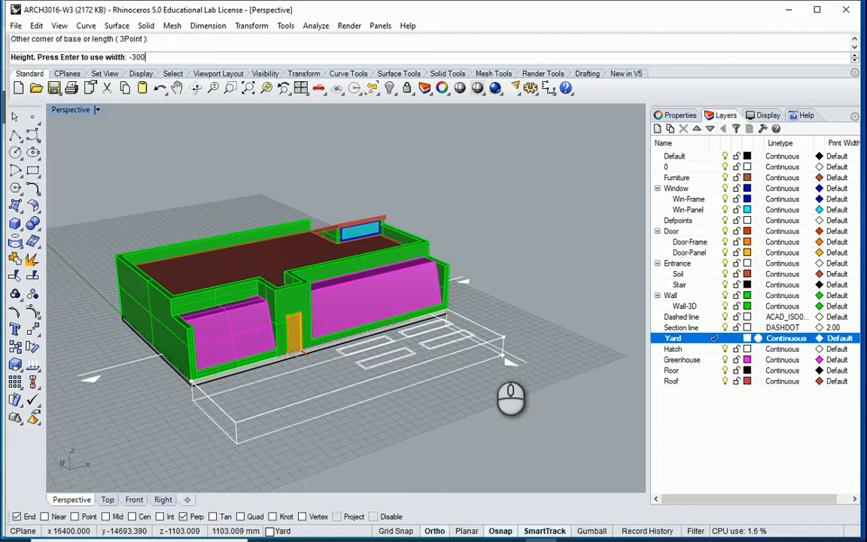
{"action": "key", "text": "Return"}
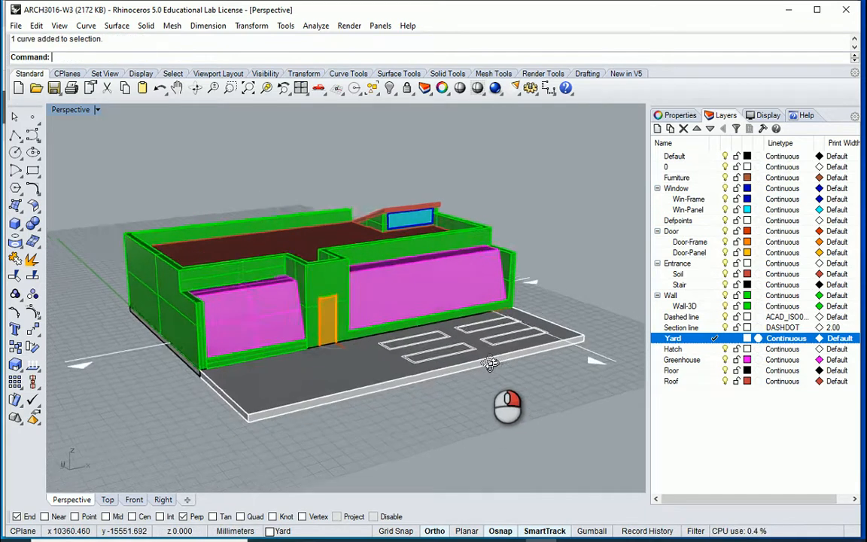
Create a sublayer named Landscape under Yard and set its colour to Purple.
{"action": "right_click_drag", "start_coordinate": [490, 363], "coordinate": [506, 369]}
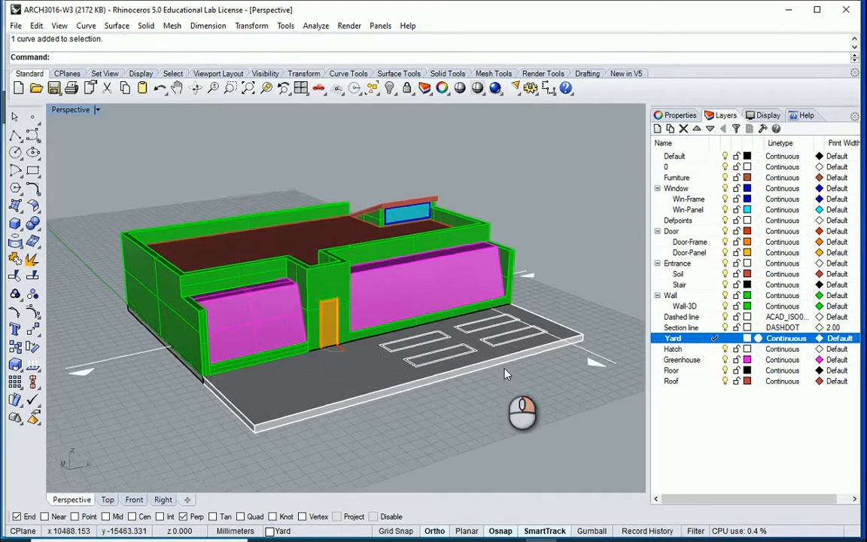
{"action": "scroll", "coordinate": [505, 374], "scroll_direction": "up", "scroll_amount": 5}
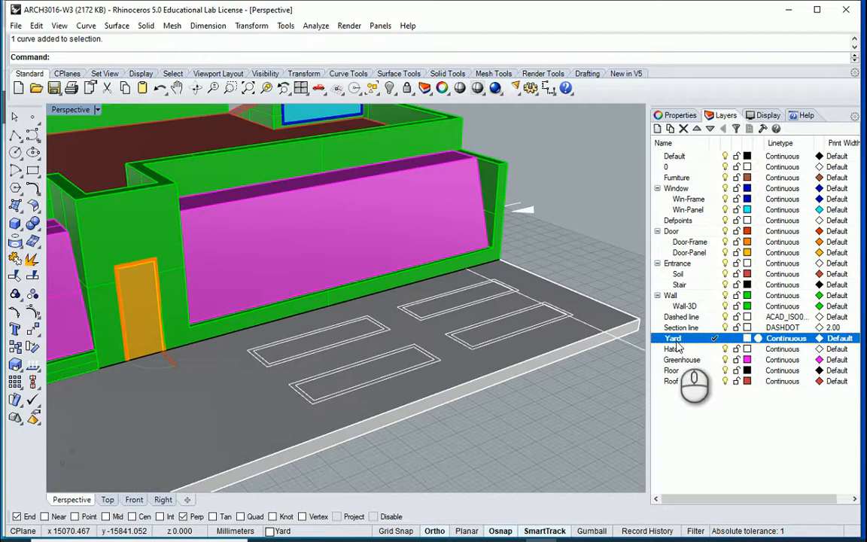
{"action": "left_click", "coordinate": [670, 128]}
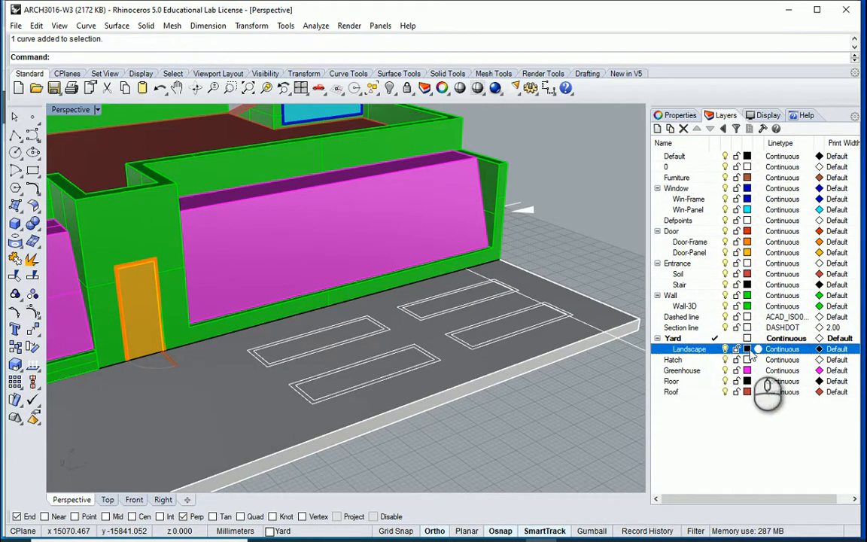
{"action": "left_click", "coordinate": [748, 350]}
{"action": "left_click", "coordinate": [561, 444]}
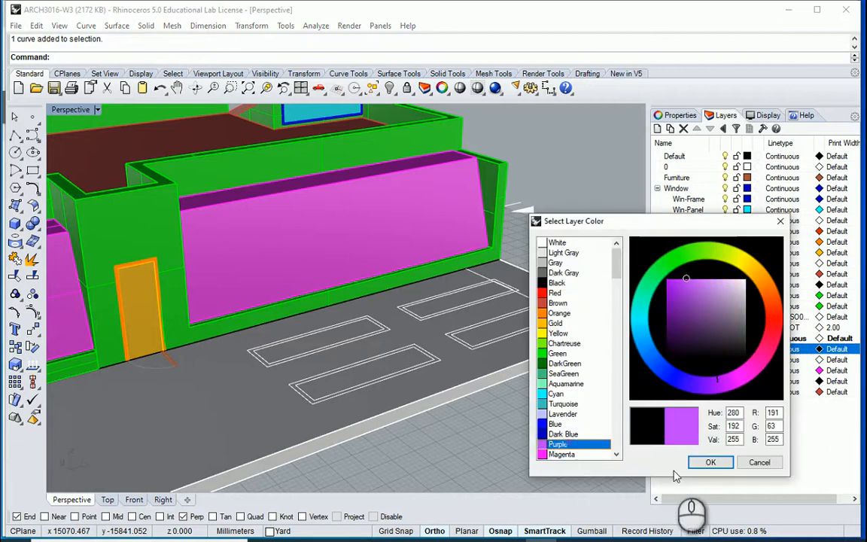
{"action": "left_click", "coordinate": [707, 463]}
Turn off all layers except the current Yard layer to isolate the yard slab and its outlines.
{"action": "scroll", "coordinate": [426, 421], "scroll_direction": "down", "scroll_amount": 2}
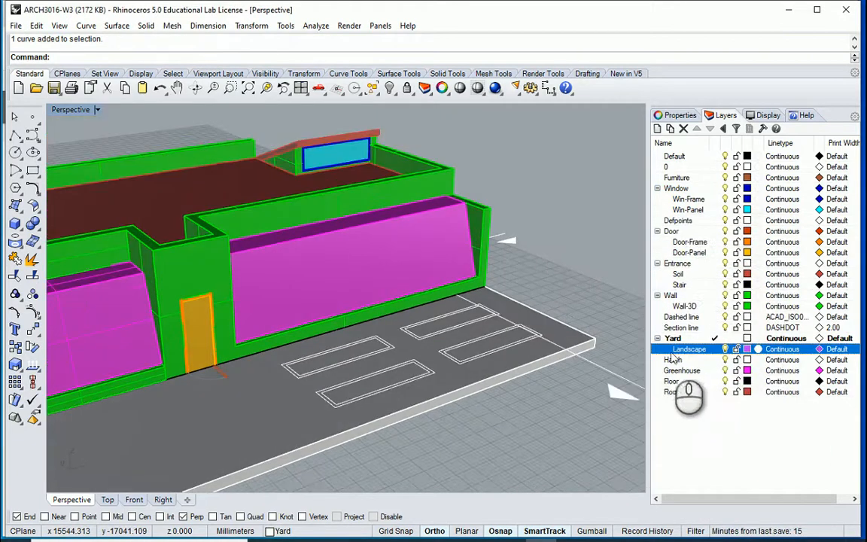
{"action": "left_click", "coordinate": [692, 391]}
{"action": "left_click", "coordinate": [688, 156], "text": "shift"}
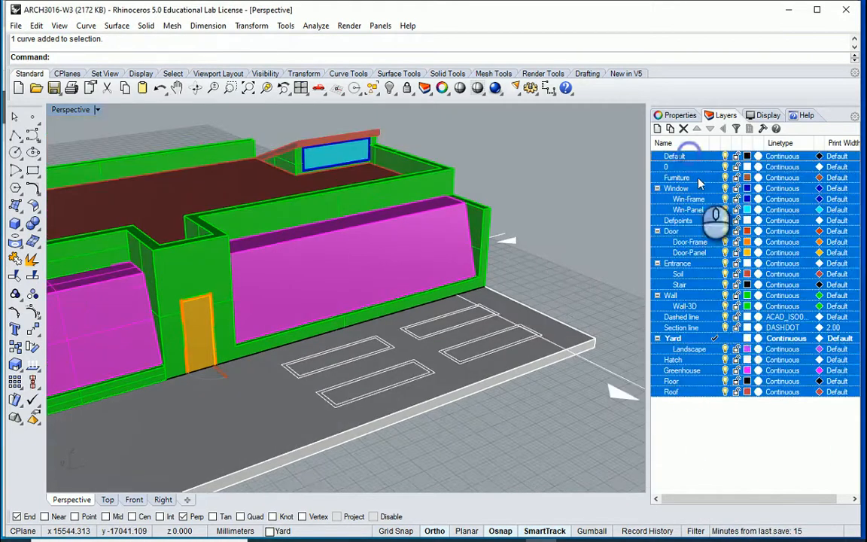
{"action": "left_click", "coordinate": [726, 306]}
Move all the rectangular bed outlines on the yard slab to the Landscape layer and turn that layer on.
{"action": "right_click_drag", "start_coordinate": [586, 410], "coordinate": [424, 386]}
{"action": "right_click_drag", "start_coordinate": [502, 395], "coordinate": [272, 323]}
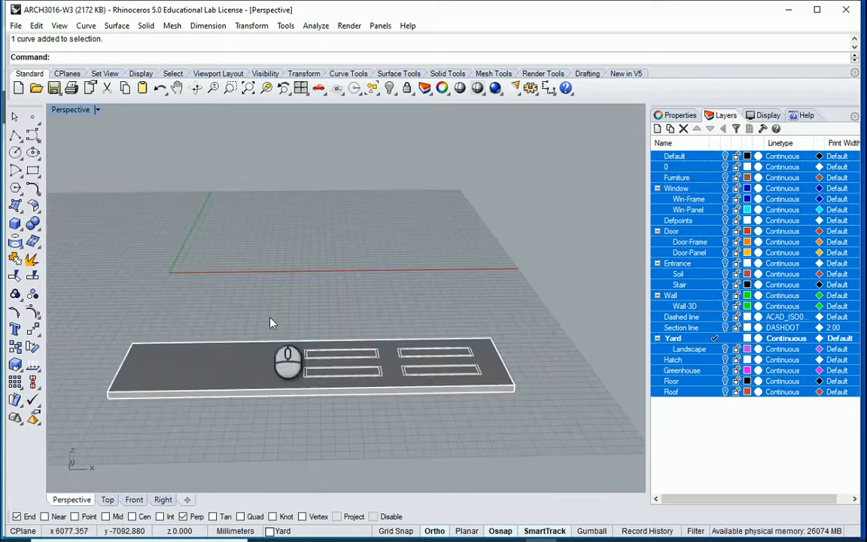
{"action": "left_click_drag", "start_coordinate": [263, 306], "coordinate": [489, 421]}
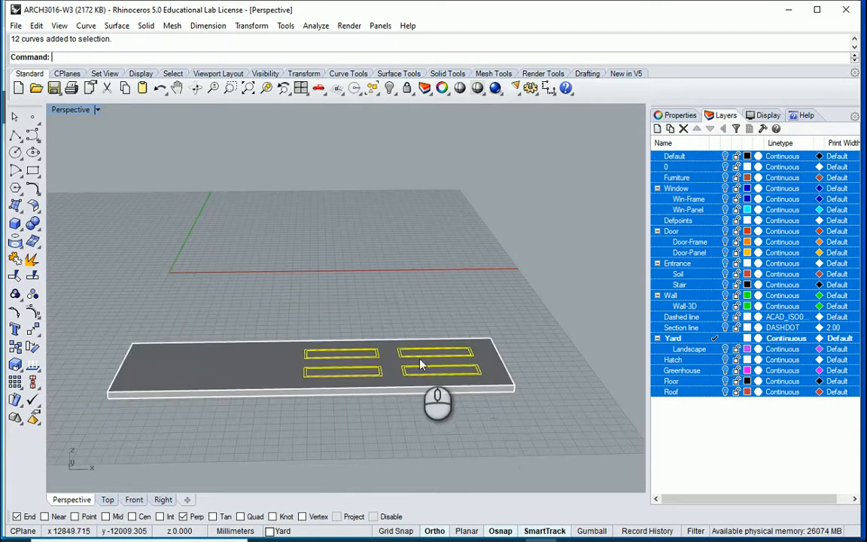
{"action": "right_click_drag", "start_coordinate": [419, 363], "coordinate": [459, 385]}
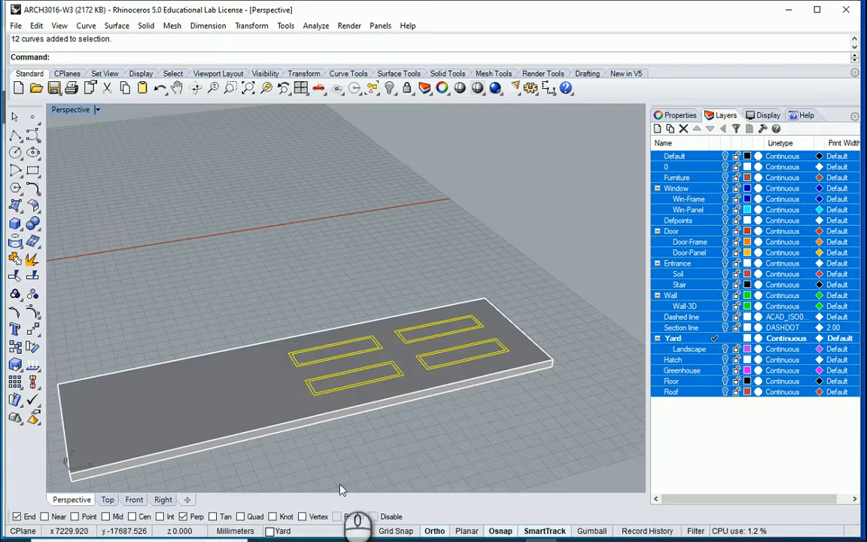
{"action": "left_click", "coordinate": [273, 533]}
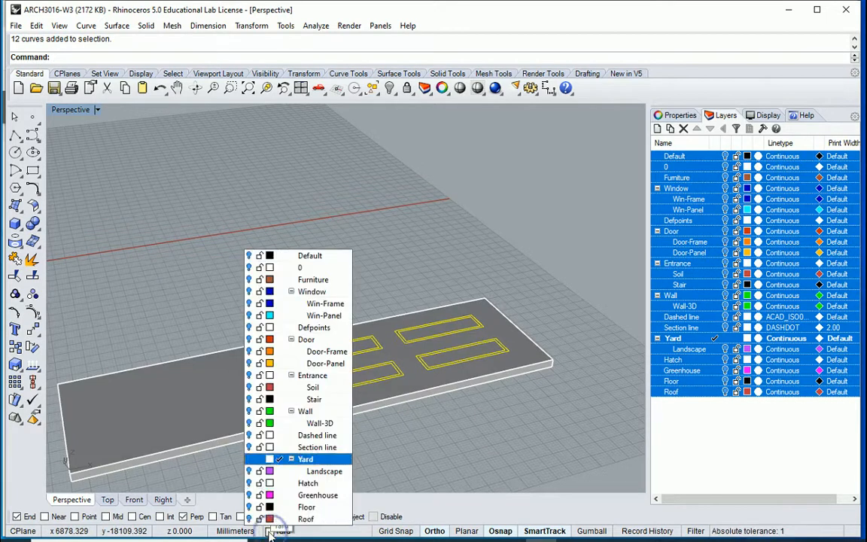
{"action": "left_click", "coordinate": [322, 472]}
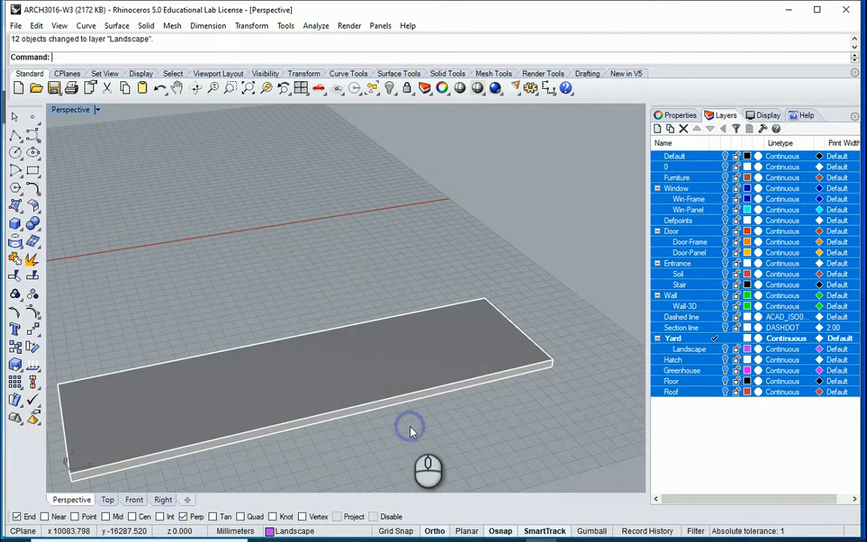
{"action": "double_click", "coordinate": [676, 339]}
{"action": "left_click", "coordinate": [725, 350]}
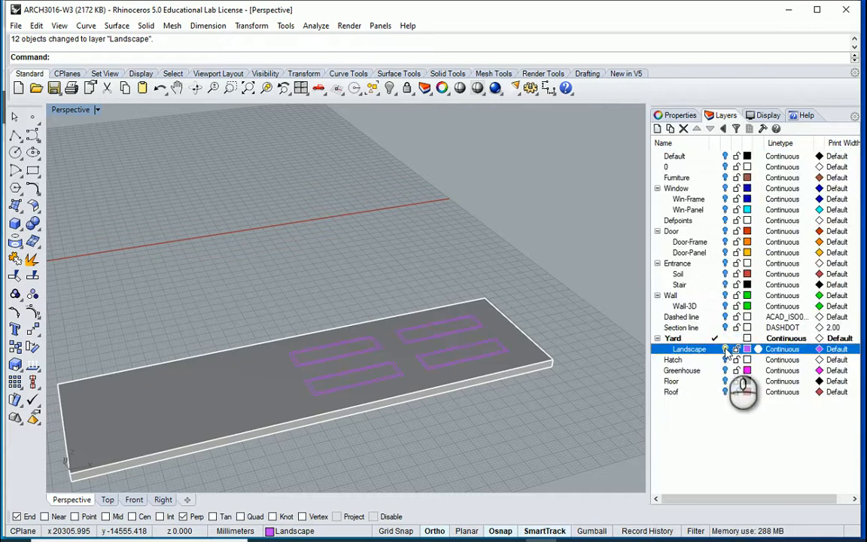
Extrude the outer and inner outlines of the first bed together on the Landscape layer as a 500 mm high solid.
{"action": "key", "text": "ctrl+z"}
{"action": "scroll", "coordinate": [237, 301], "scroll_direction": "up", "scroll_amount": 5}
{"action": "left_click", "coordinate": [209, 374]}
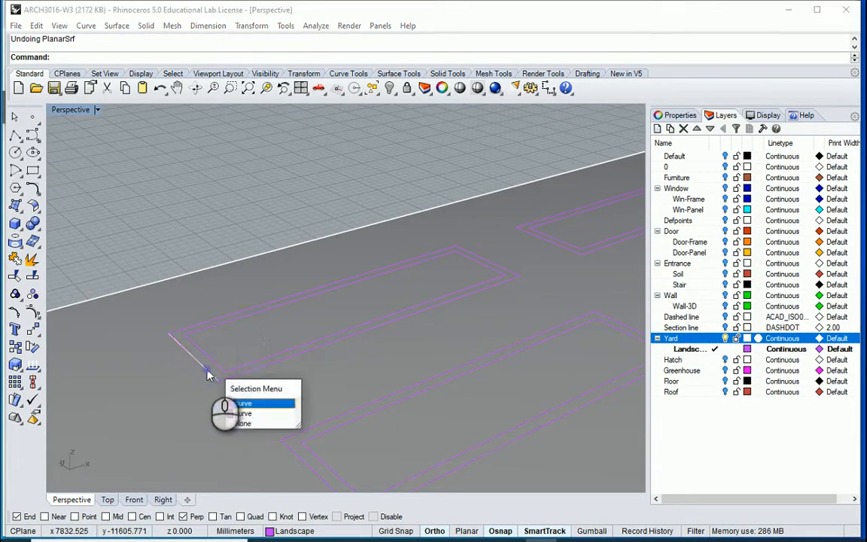
{"action": "left_click", "coordinate": [245, 412]}
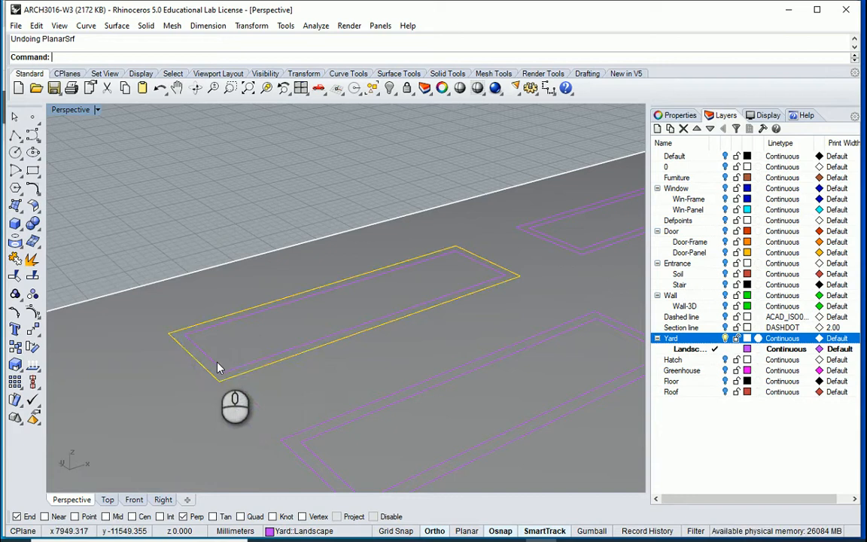
{"action": "left_click", "coordinate": [220, 365], "text": "shift"}
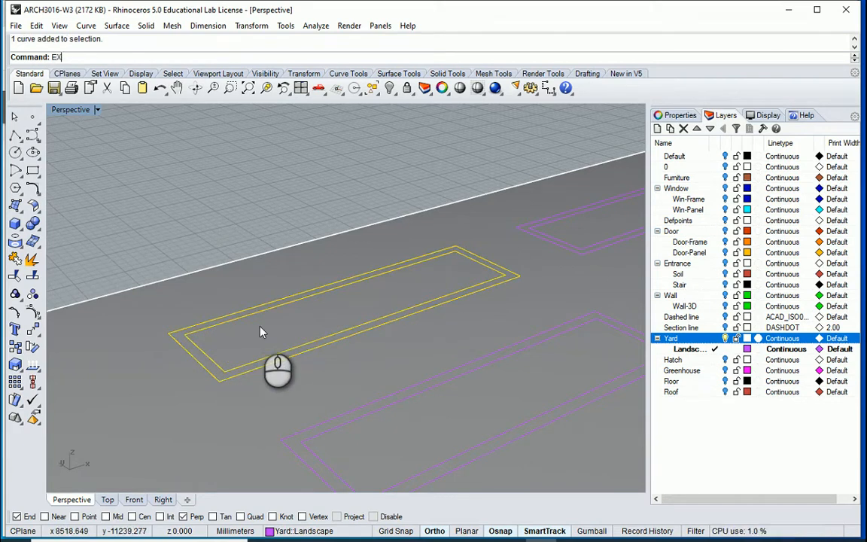
{"action": "type", "text": "trudecrv"}
{"action": "key", "text": "Return"}
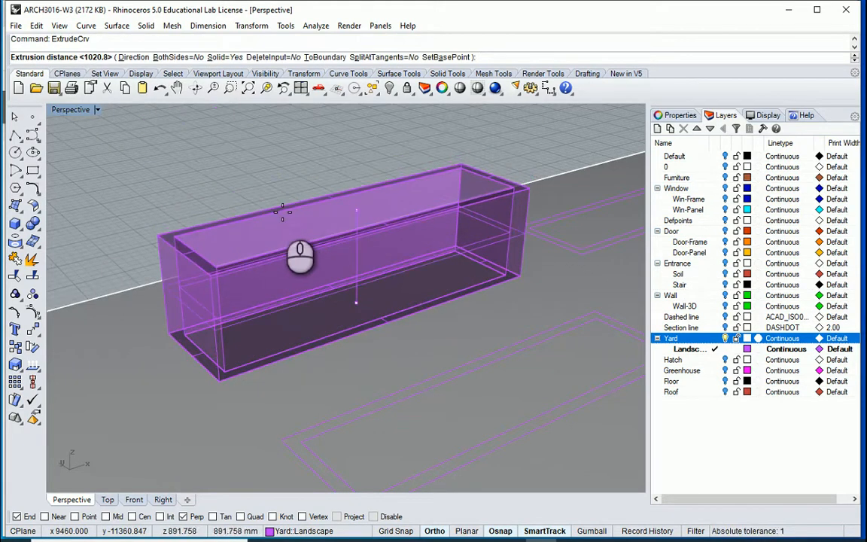
{"action": "type", "text": "500"}
{"action": "key", "text": "Return"}
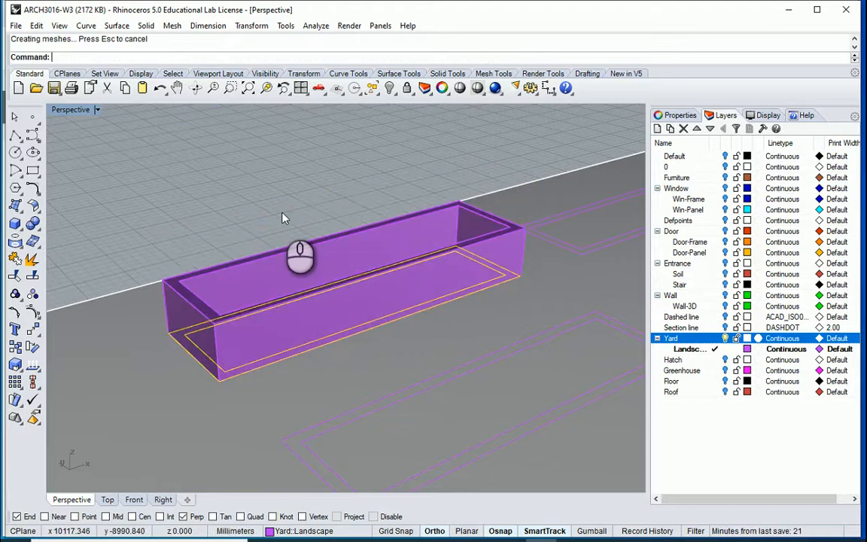
Create a sublayer named soil under Landscape, make it the current layer and set its colour to Brown.
{"action": "scroll", "coordinate": [254, 190], "scroll_direction": "up", "scroll_amount": 3}
{"action": "left_click", "coordinate": [689, 350]}
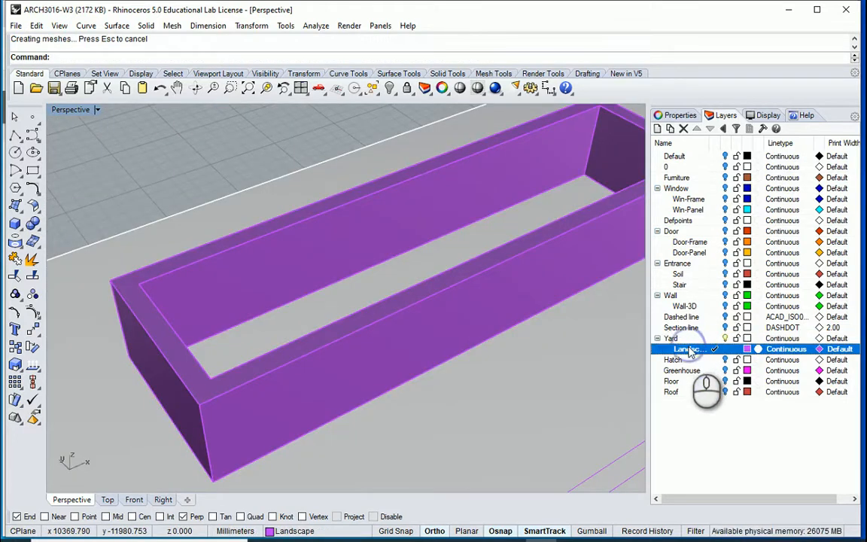
{"action": "left_click", "coordinate": [669, 130]}
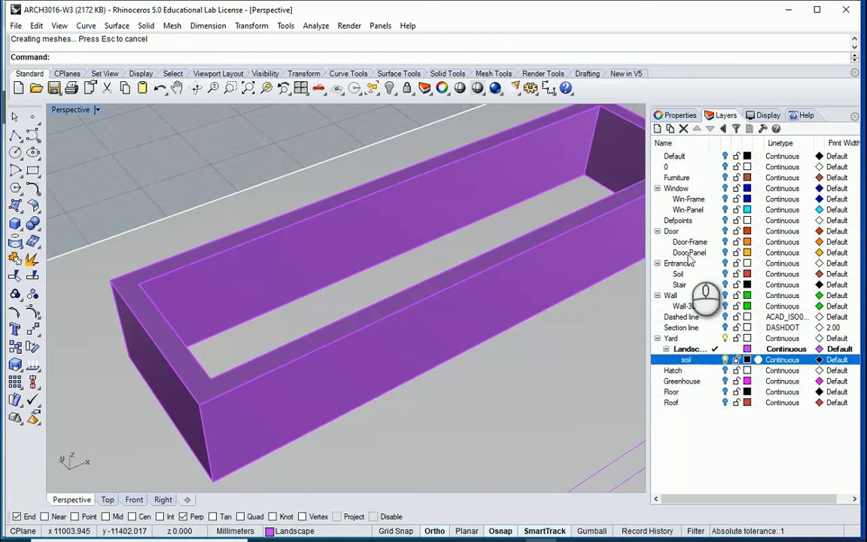
{"action": "left_click", "coordinate": [715, 360]}
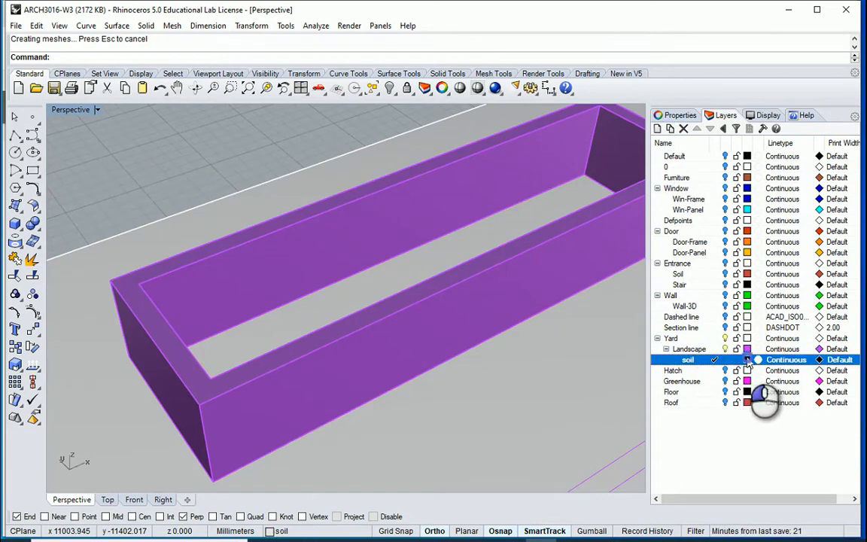
{"action": "left_click", "coordinate": [747, 360]}
{"action": "left_click", "coordinate": [576, 302]}
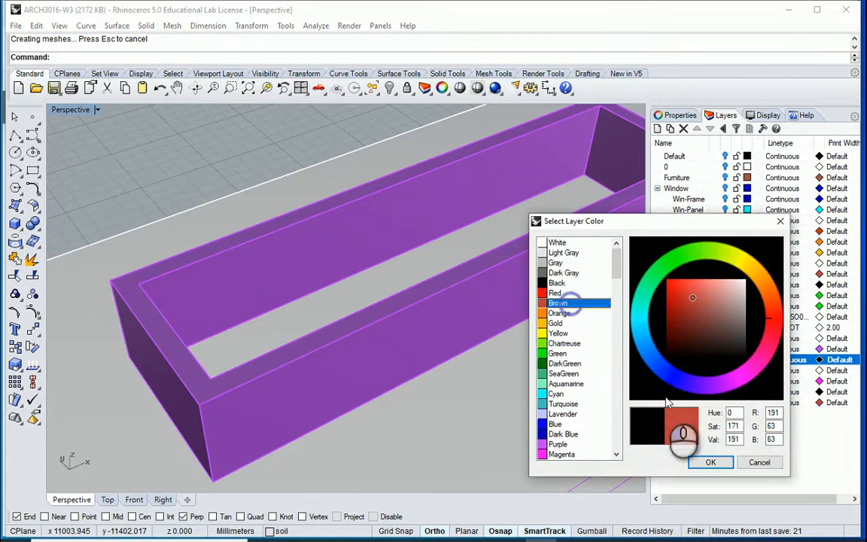
{"action": "left_click", "coordinate": [711, 463]}
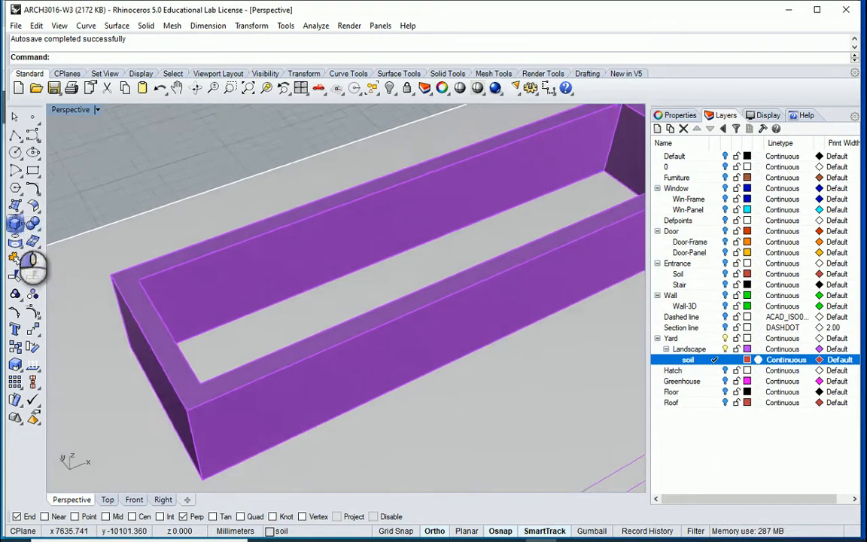
Fill the first landscape bed with a soil box spanning its inner corners and stopping below the rim.
{"action": "left_click", "coordinate": [15, 224]}
{"action": "right_click_drag", "start_coordinate": [199, 338], "coordinate": [282, 333]}
{"action": "left_click", "coordinate": [163, 310]}
{"action": "right_click_drag", "start_coordinate": [181, 311], "coordinate": [391, 304]}
{"action": "scroll", "coordinate": [381, 280], "scroll_direction": "down", "scroll_amount": 5}
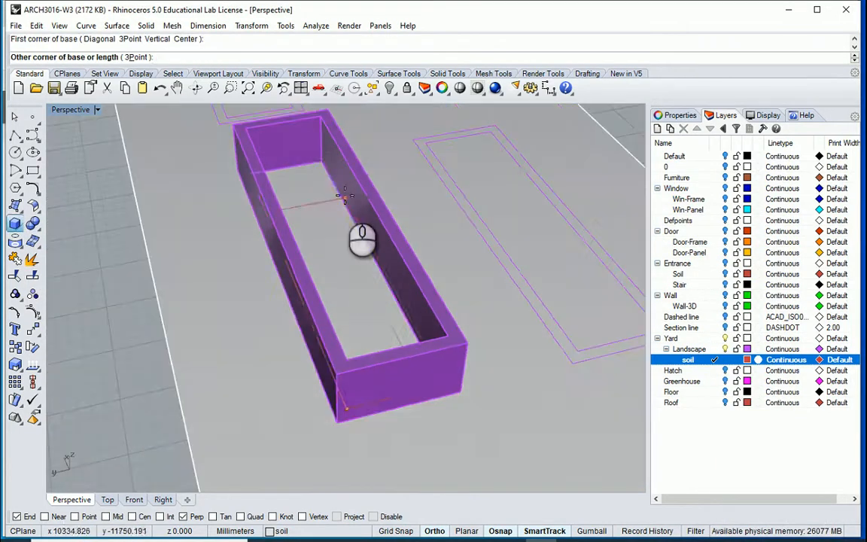
{"action": "left_click", "coordinate": [324, 155]}
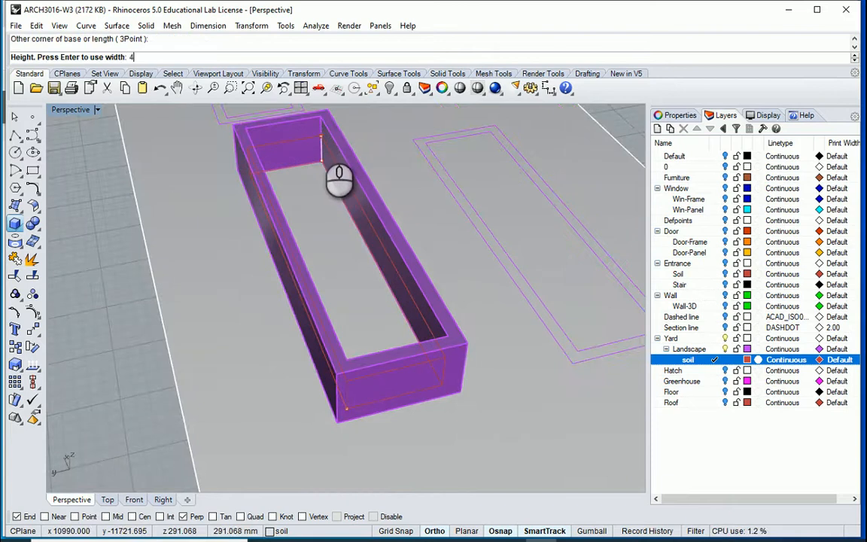
{"action": "left_click", "coordinate": [322, 140]}
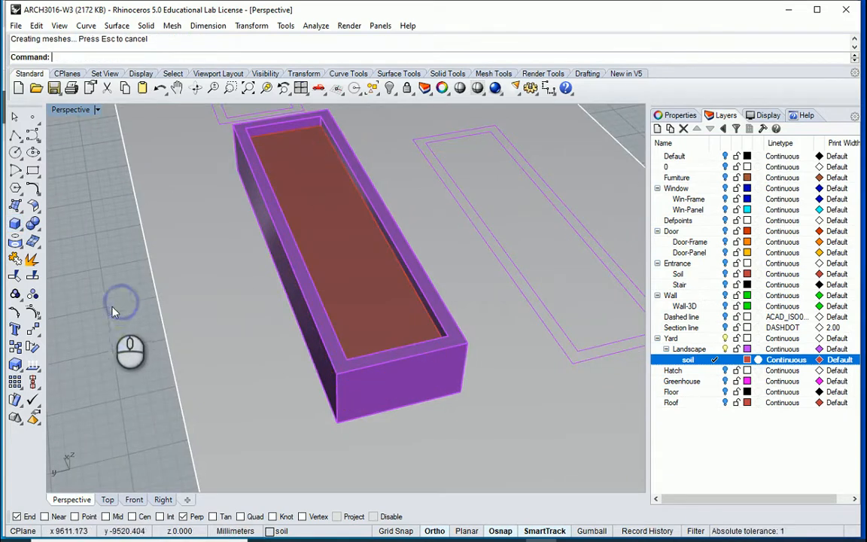
{"action": "right_click_drag", "start_coordinate": [113, 312], "coordinate": [100, 395]}
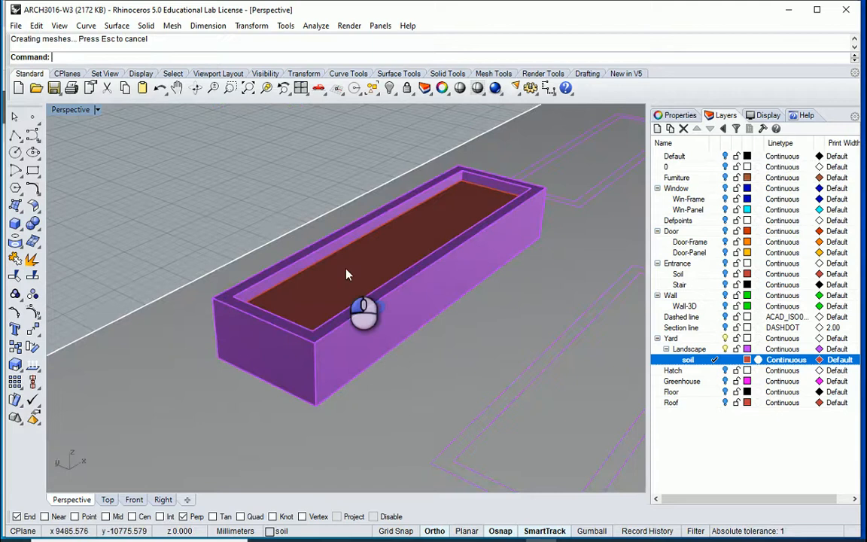
Copy the first bed together with its soil from its outer base corner onto the three other bed outlines.
{"action": "left_click", "coordinate": [312, 243]}
{"action": "left_click", "coordinate": [298, 357], "text": "shift"}
{"action": "scroll", "coordinate": [299, 356], "scroll_direction": "down", "scroll_amount": 3}
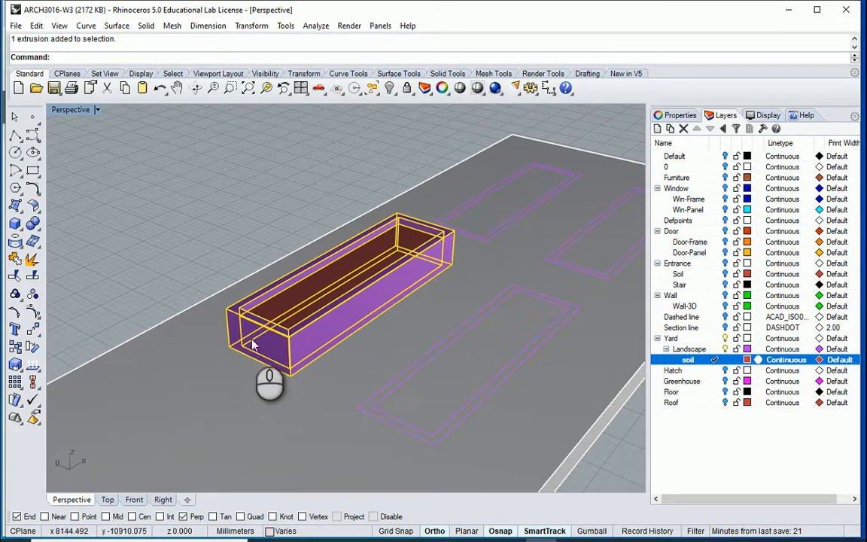
{"action": "scroll", "coordinate": [264, 364], "scroll_direction": "up", "scroll_amount": 1}
{"action": "key", "text": "Return"}
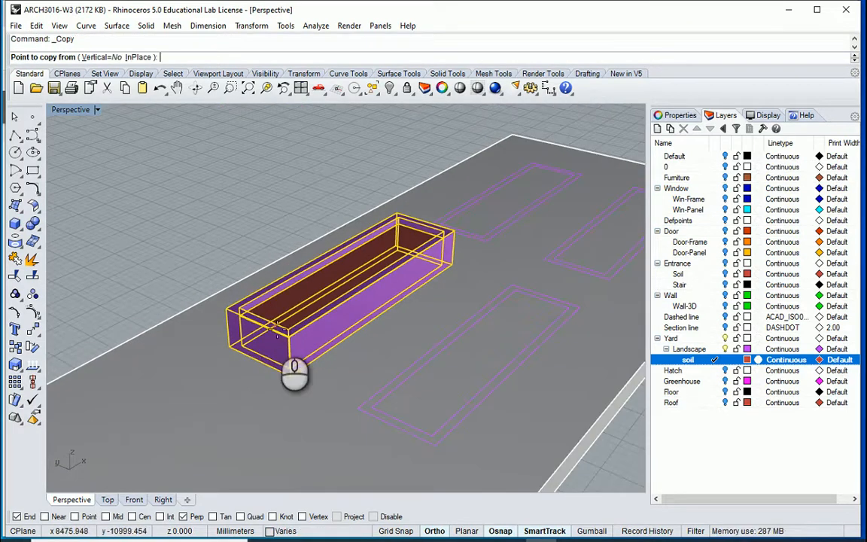
{"action": "left_click", "coordinate": [291, 377]}
{"action": "scroll", "coordinate": [498, 265], "scroll_direction": "up", "scroll_amount": 5}
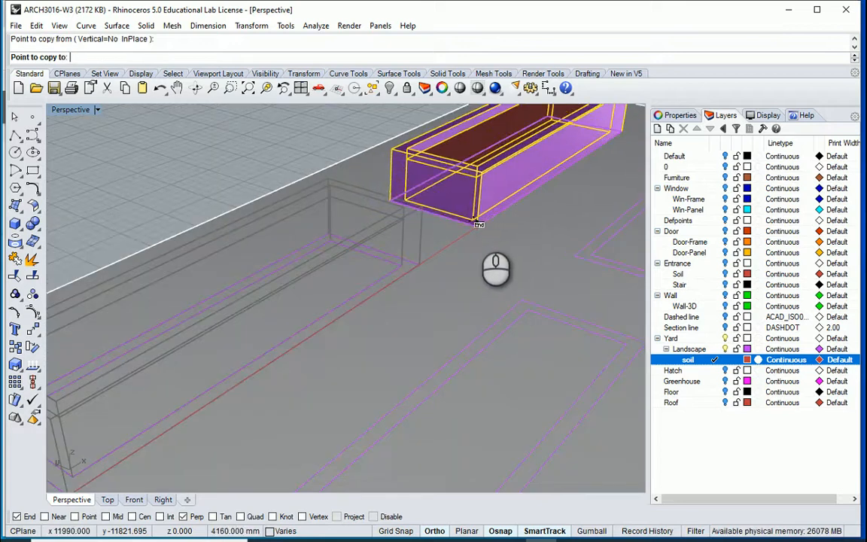
{"action": "left_click", "coordinate": [482, 223]}
{"action": "scroll", "coordinate": [381, 225], "scroll_direction": "down", "scroll_amount": 5}
{"action": "left_click", "coordinate": [559, 260]}
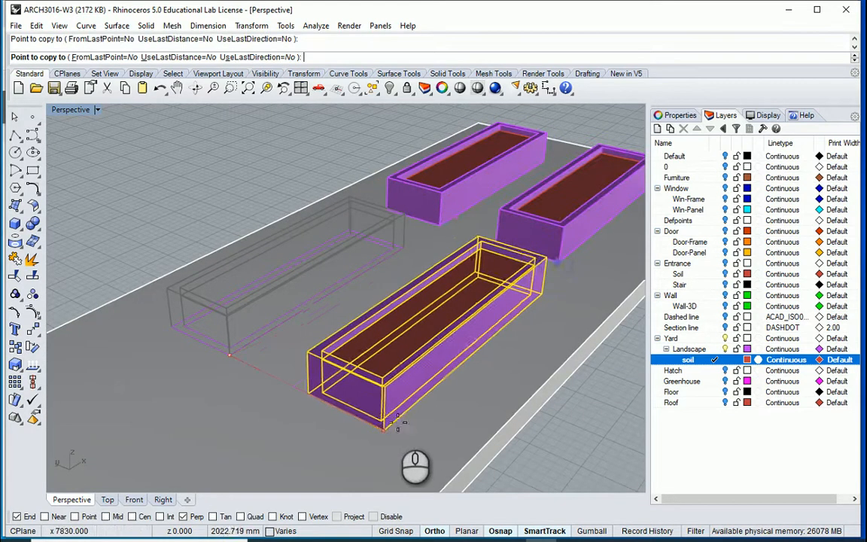
{"action": "scroll", "coordinate": [367, 414], "scroll_direction": "down", "scroll_amount": 6}
{"action": "right_click", "coordinate": [375, 408]}
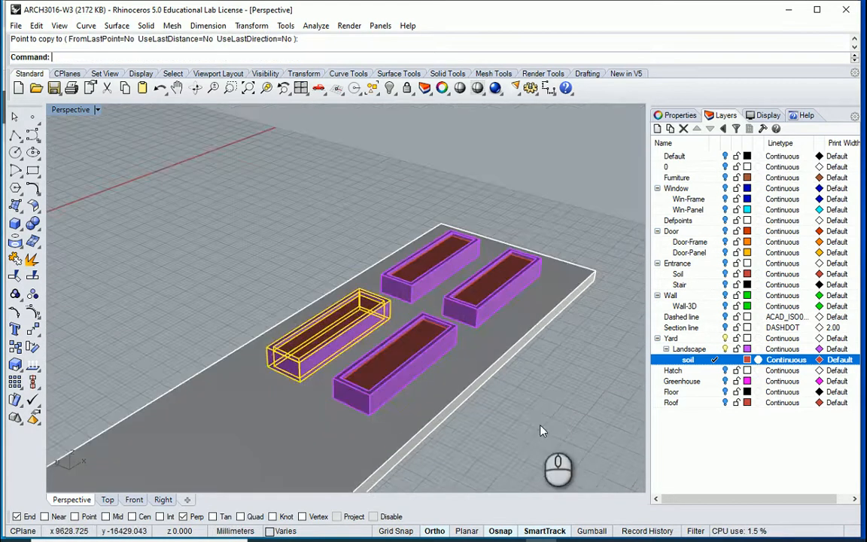
{"action": "left_click", "coordinate": [542, 427]}
Turn all layers from Default to Roof back on, except for hiding the Section line layer.
{"action": "scroll", "coordinate": [536, 369], "scroll_direction": "down", "scroll_amount": 3}
{"action": "right_click_drag", "start_coordinate": [534, 379], "coordinate": [515, 430]}
{"action": "left_click", "coordinate": [682, 157]}
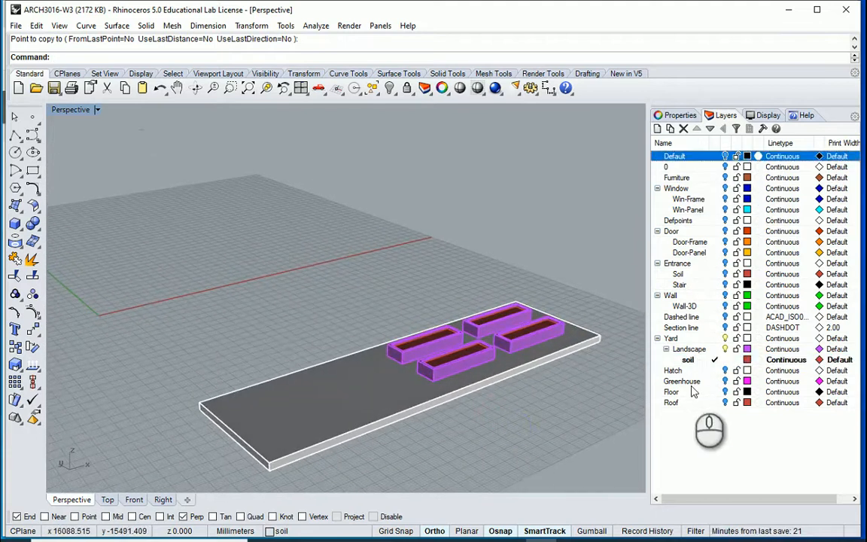
{"action": "left_click", "coordinate": [704, 403], "text": "shift"}
{"action": "left_click", "coordinate": [726, 158]}
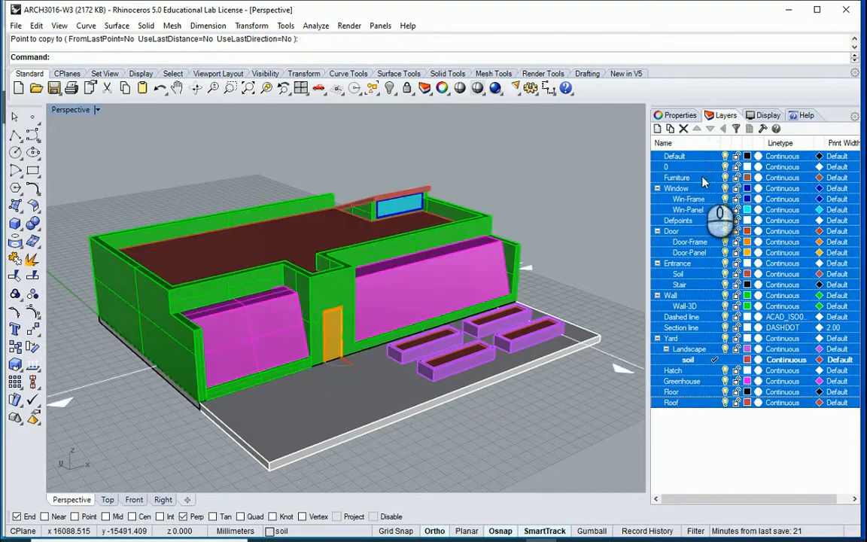
{"action": "left_click", "coordinate": [669, 166]}
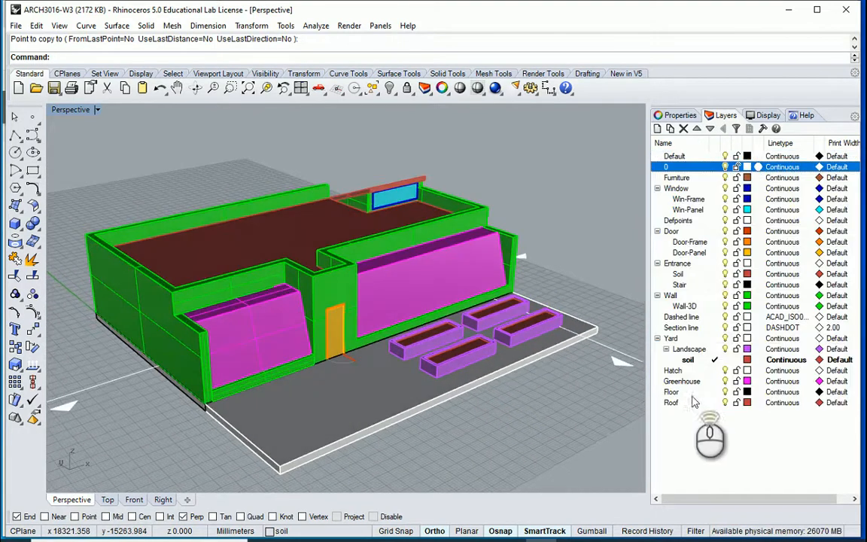
{"action": "left_click", "coordinate": [723, 328]}
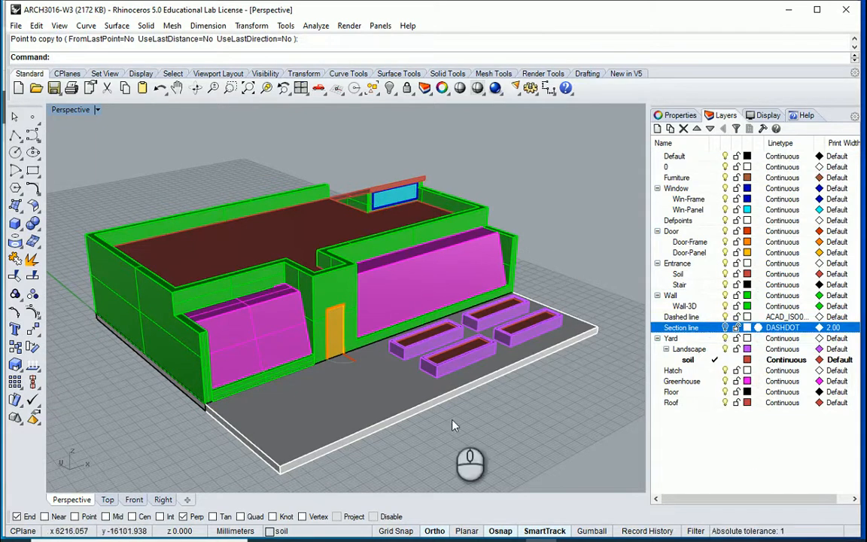
Set the colour of both the Yard layer and the Entrance layer to Black.
{"action": "left_click", "coordinate": [747, 338]}
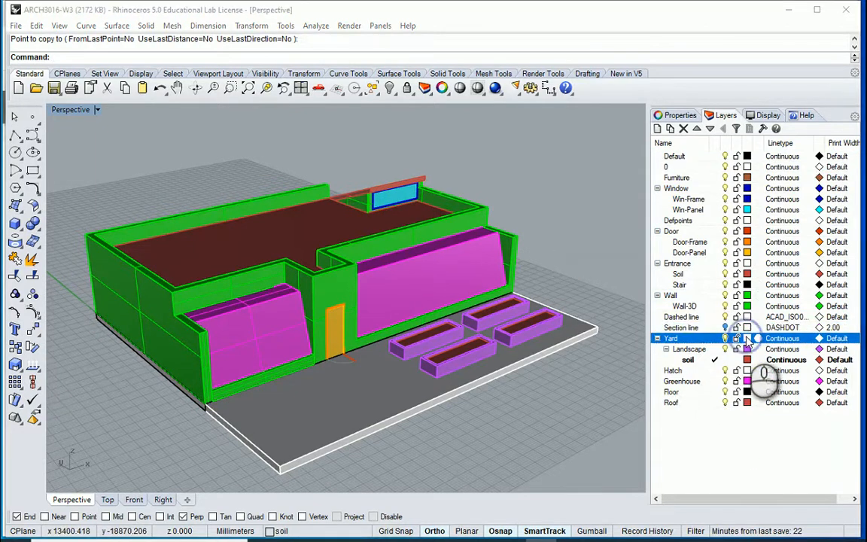
{"action": "left_click", "coordinate": [557, 283]}
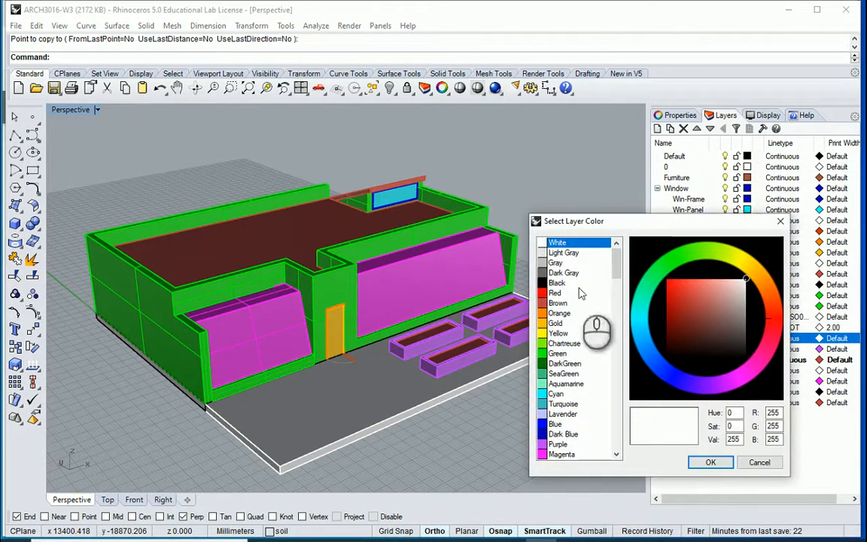
{"action": "left_click", "coordinate": [700, 466]}
{"action": "right_click_drag", "start_coordinate": [374, 393], "coordinate": [410, 398]}
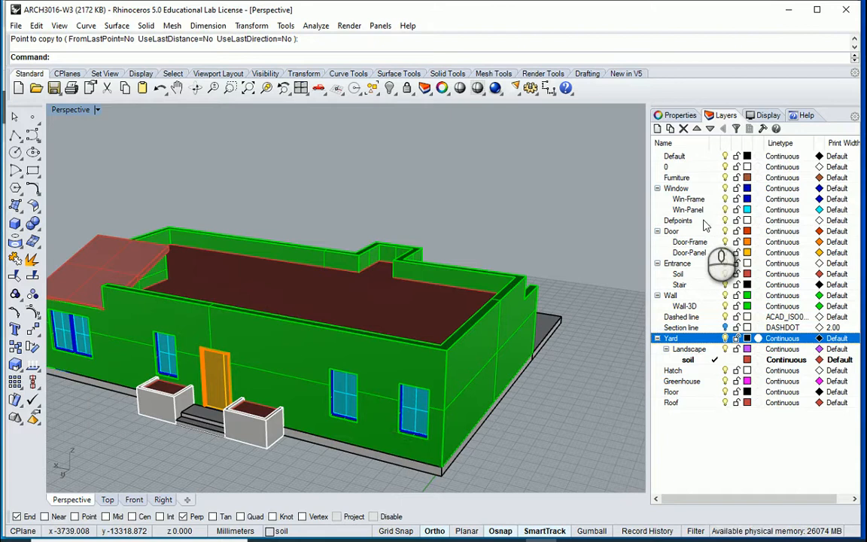
{"action": "left_click", "coordinate": [747, 264]}
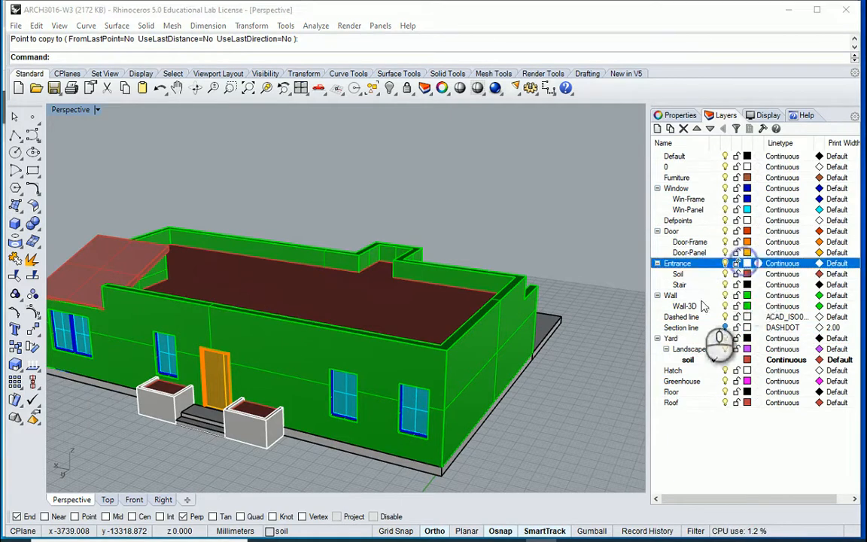
{"action": "left_click", "coordinate": [554, 282]}
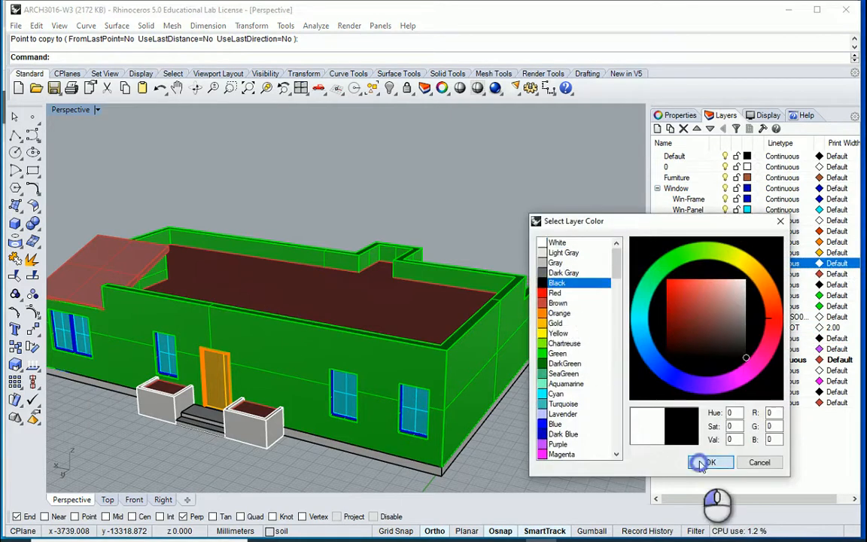
{"action": "left_click", "coordinate": [700, 464]}
Turn off layer 0 and review the house exterior from all sides.
{"action": "left_click", "coordinate": [725, 167]}
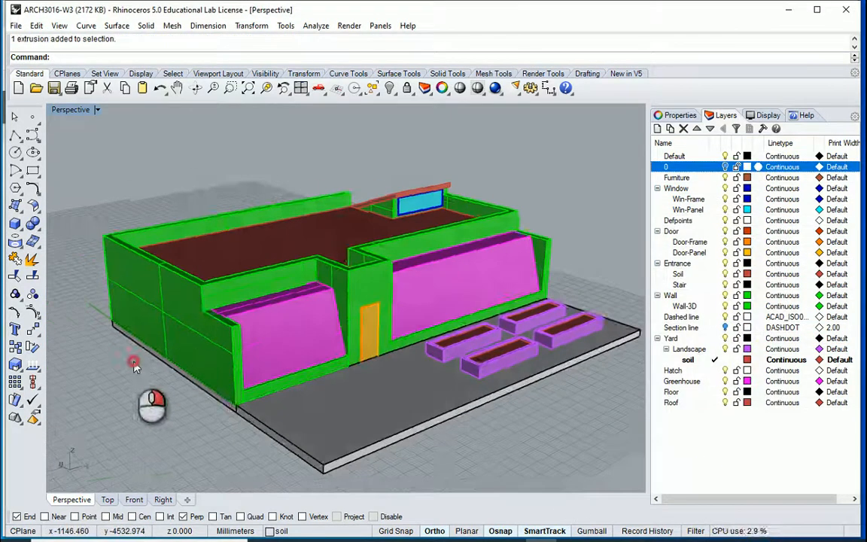
{"action": "right_click_drag", "start_coordinate": [133, 363], "coordinate": [391, 378]}
{"action": "right_click_drag", "start_coordinate": [85, 380], "coordinate": [273, 374]}
{"action": "right_click_drag", "start_coordinate": [94, 356], "coordinate": [428, 375]}
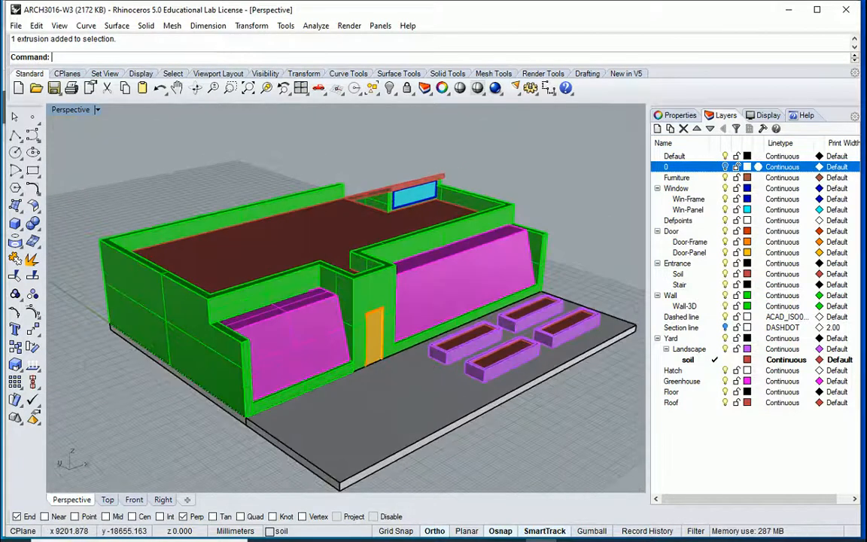